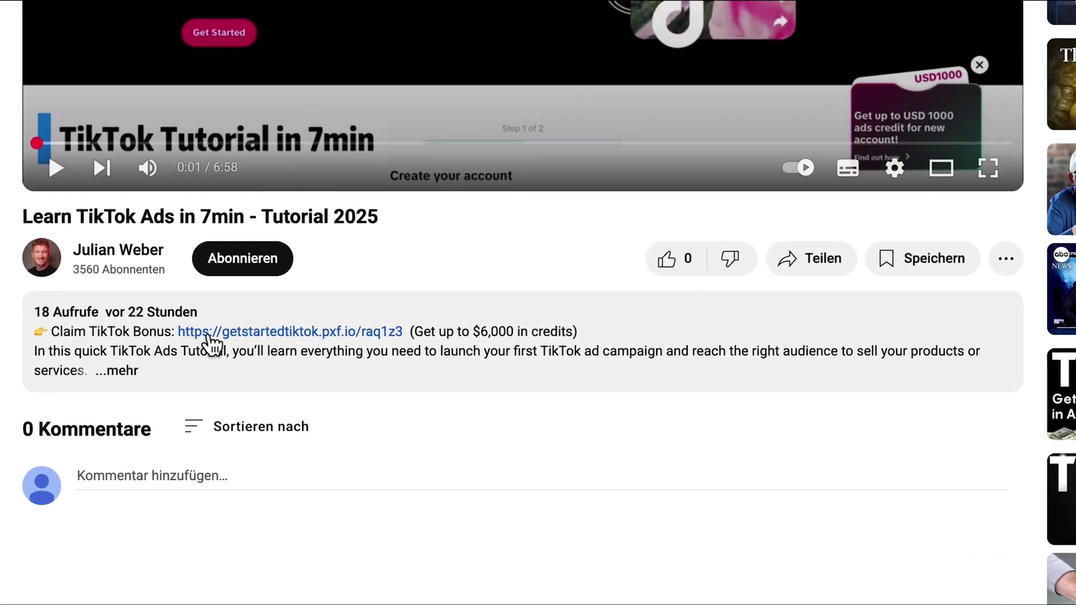
Open the TikTok ad-credit bonus link from the YouTube video description
{"action": "left_click", "coordinate": [271, 332]}
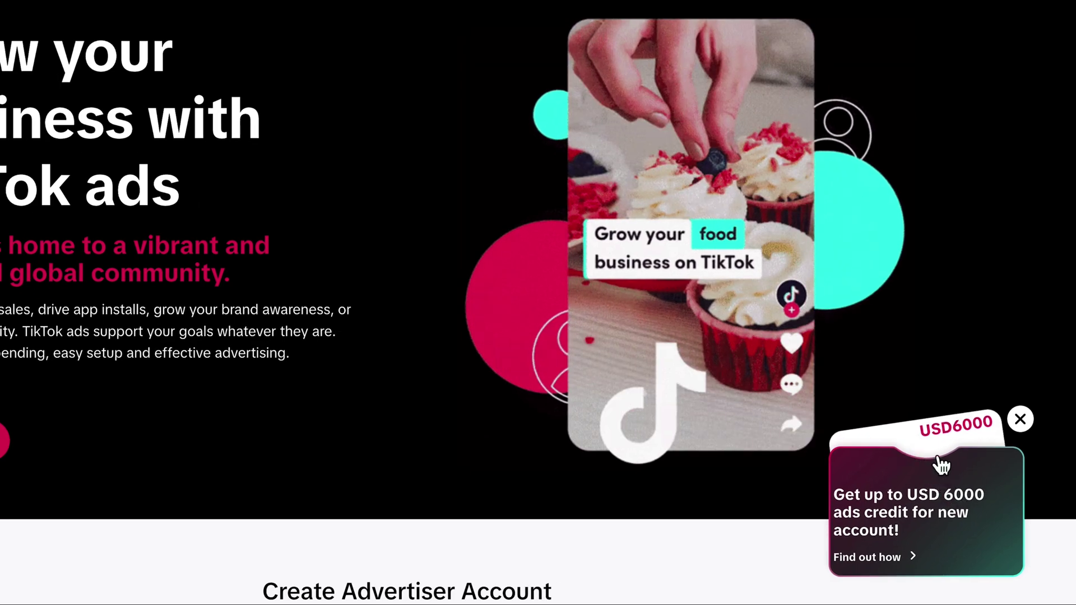
Open the USD 6000 credit offer terms and highlight the 6000 credit and USD 10000 spend threshold
{"action": "left_click", "coordinate": [917, 492]}
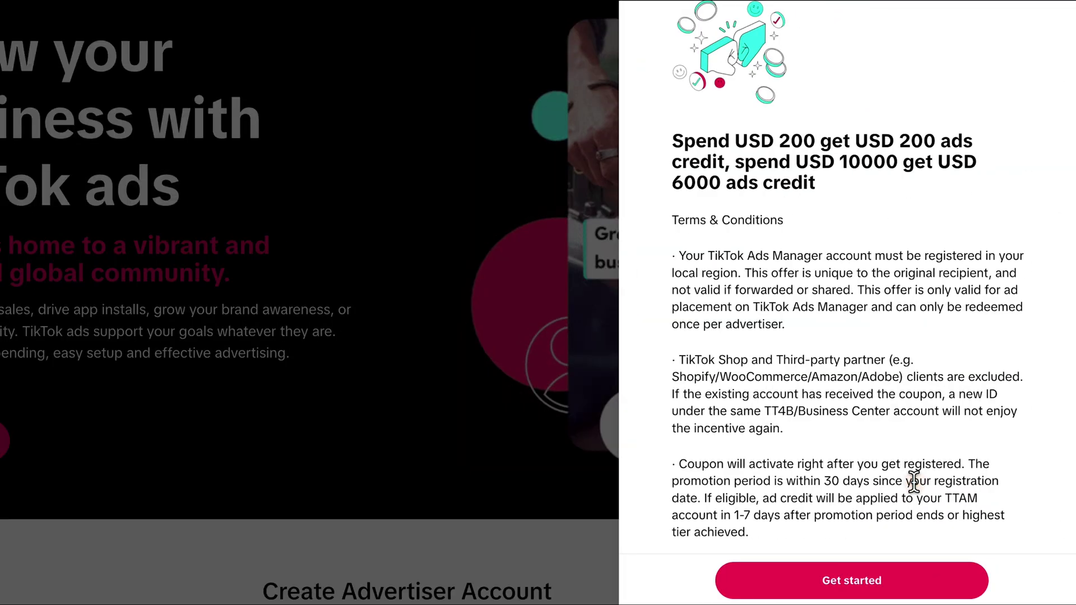
{"action": "left_click_drag", "start_coordinate": [676, 183], "coordinate": [722, 182]}
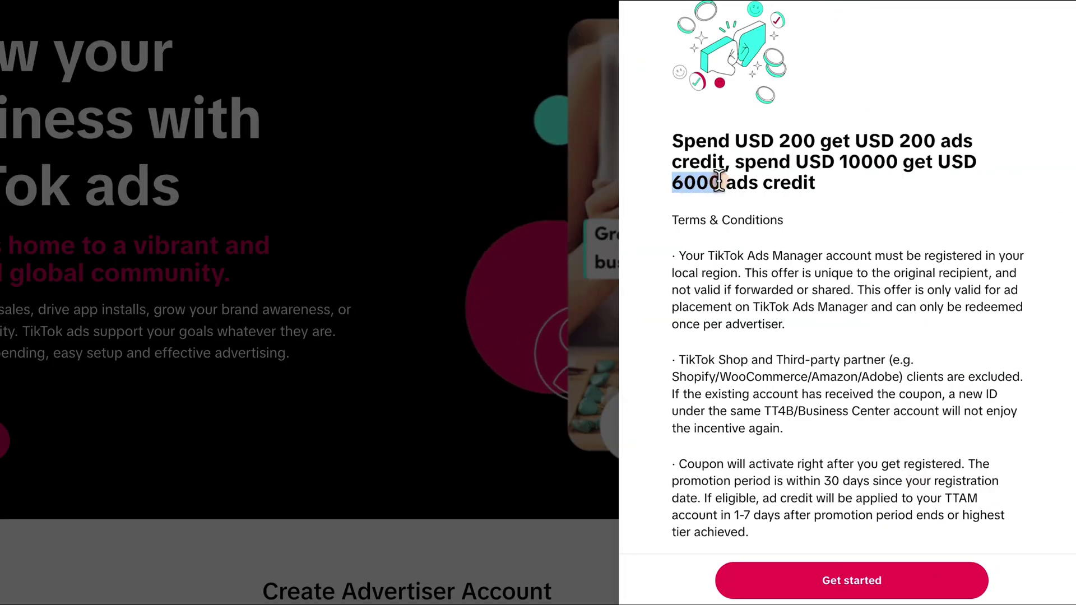
{"action": "left_click_drag", "start_coordinate": [838, 161], "coordinate": [897, 161]}
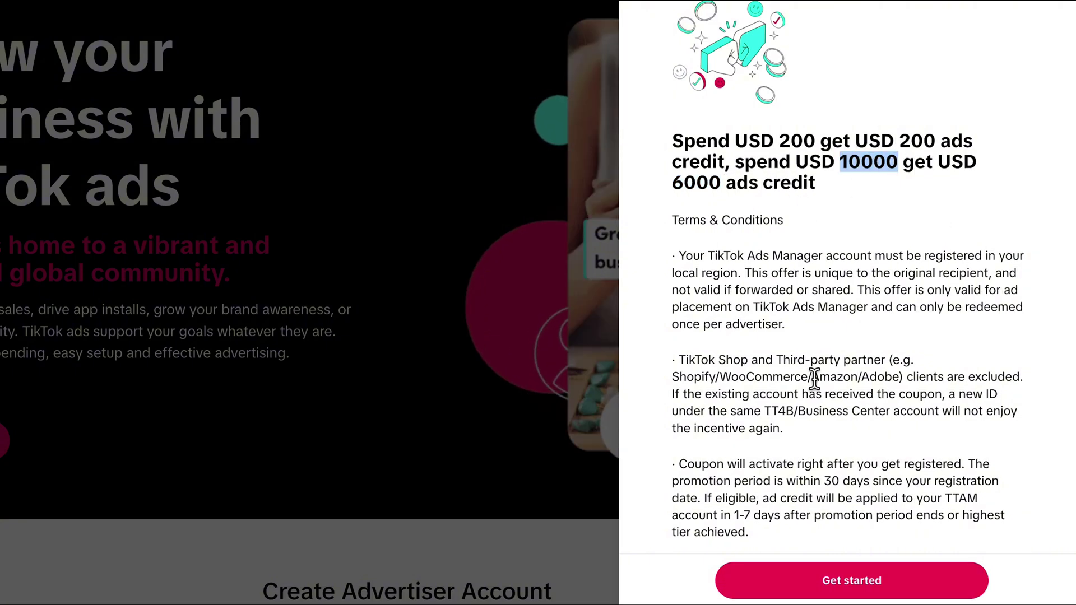
{"action": "left_click_drag", "start_coordinate": [785, 481], "coordinate": [888, 480]}
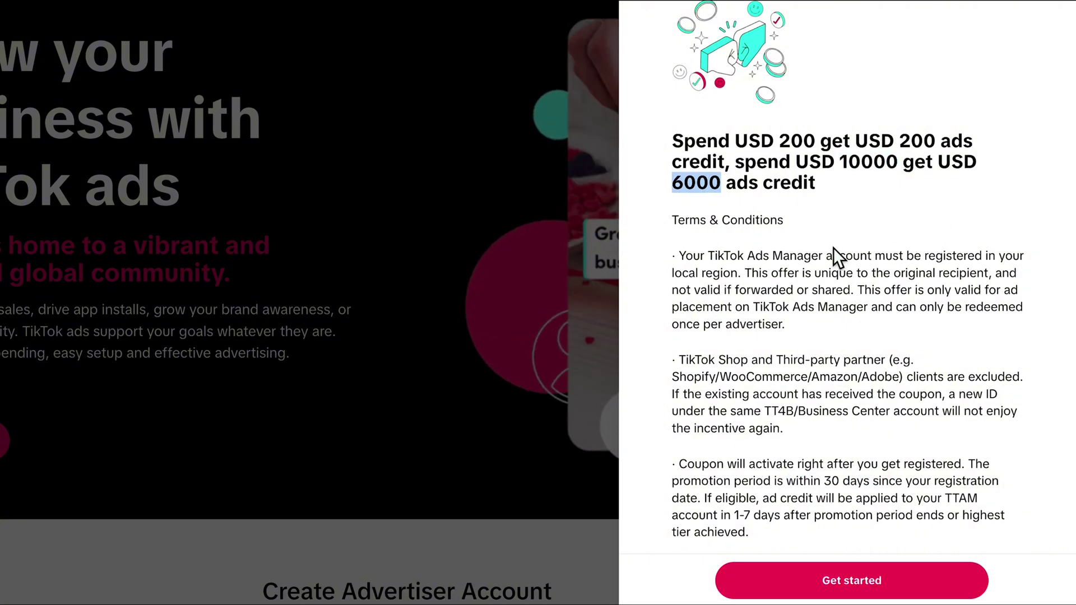
{"action": "scroll", "coordinate": [833, 247], "scroll_direction": "down", "scroll_amount": 1}
{"action": "scroll", "coordinate": [807, 275], "scroll_direction": "up", "scroll_amount": 1}
{"action": "scroll", "coordinate": [812, 224], "scroll_direction": "down", "scroll_amount": 1}
{"action": "scroll", "coordinate": [811, 168], "scroll_direction": "up", "scroll_amount": 1}
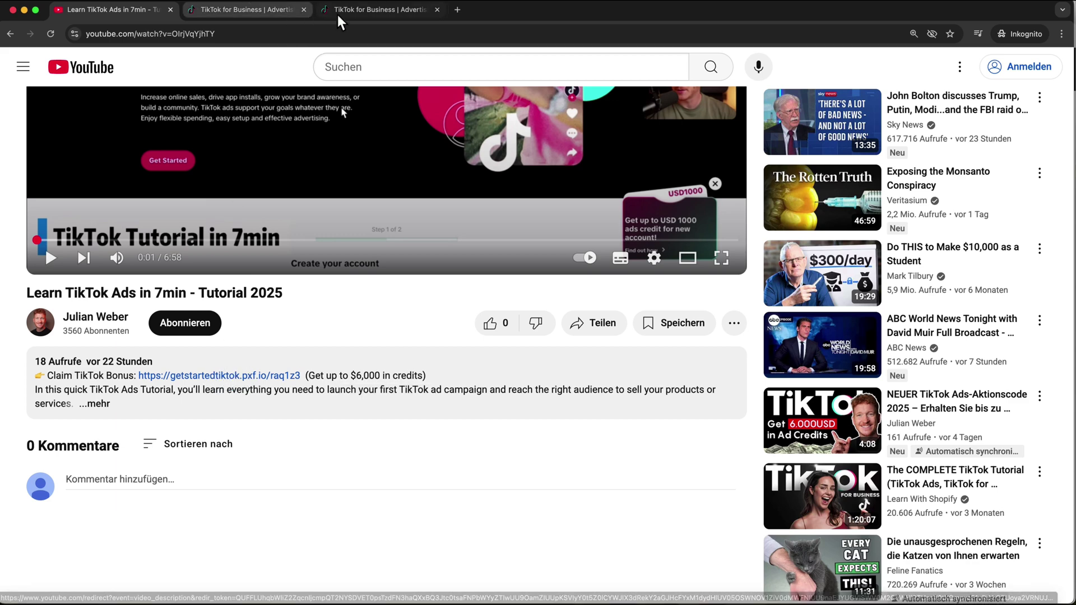
Close the offer terms panel and scroll to the Create Advertiser Account form
{"action": "left_click", "coordinate": [358, 10]}
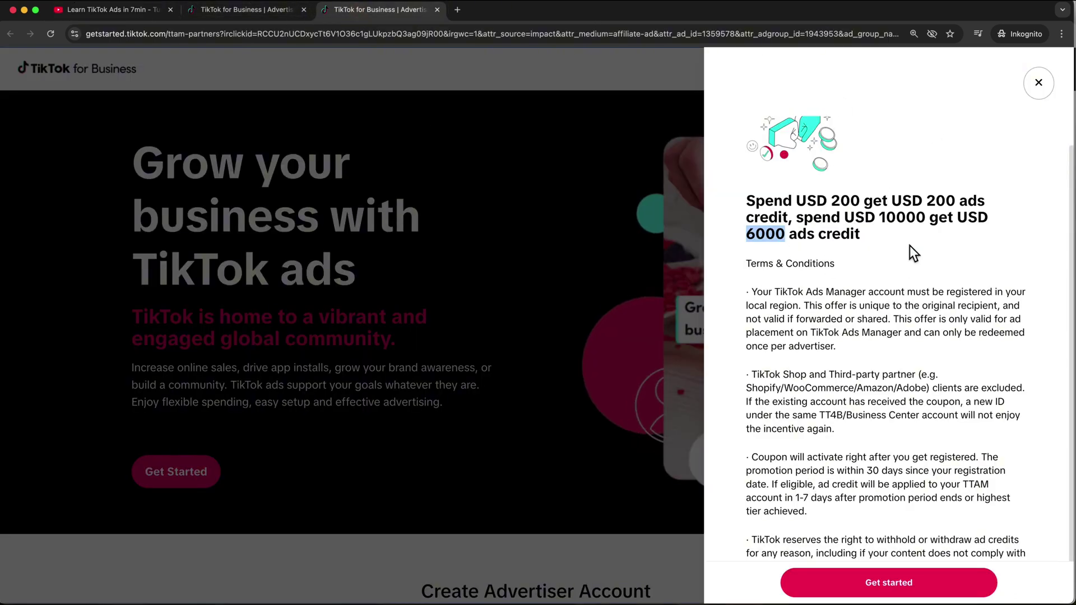
{"action": "left_click", "coordinate": [1037, 86]}
{"action": "scroll", "coordinate": [505, 354], "scroll_direction": "down", "scroll_amount": 3}
{"action": "scroll", "coordinate": [526, 370], "scroll_direction": "up", "scroll_amount": 3}
{"action": "scroll", "coordinate": [552, 391], "scroll_direction": "down", "scroll_amount": 8}
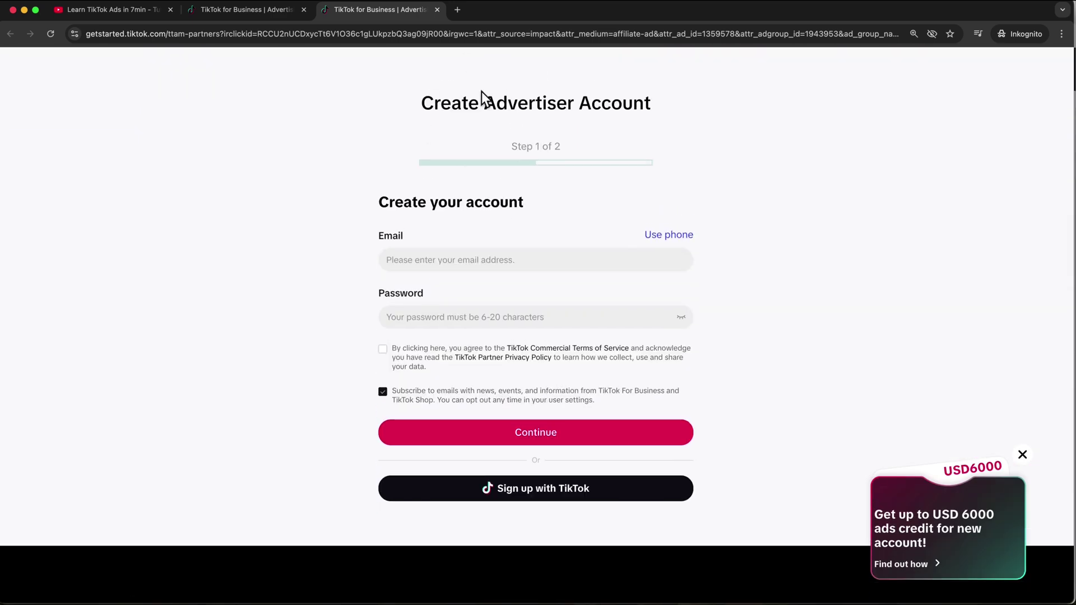
Enter the account email and password, opt out of marketing emails, and submit
{"action": "left_click", "coordinate": [475, 256]}
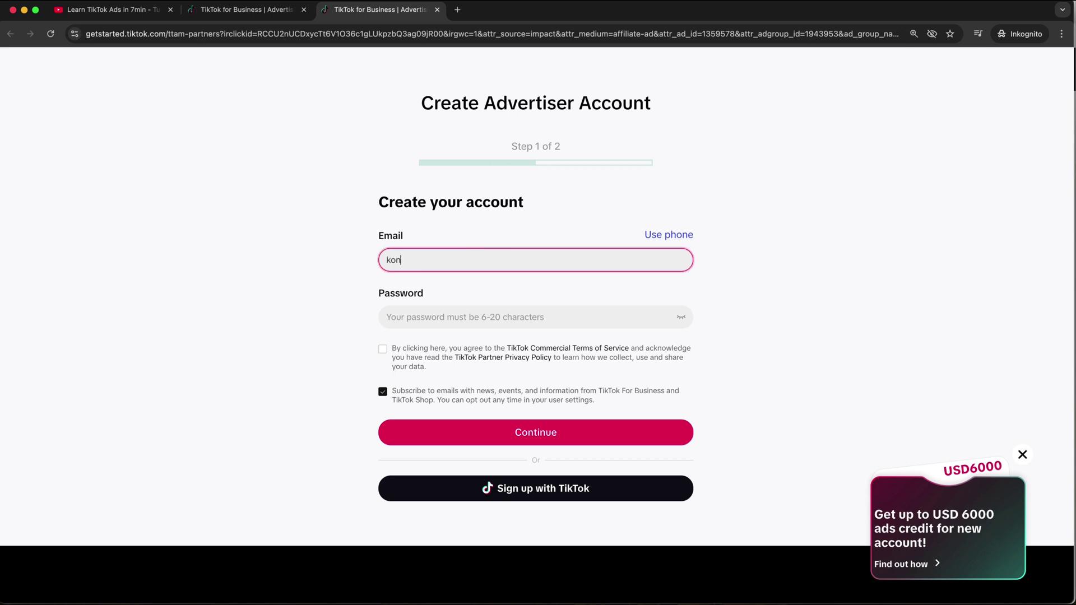
{"action": "left_click", "coordinate": [456, 313]}
{"action": "type", "text": "*********"}
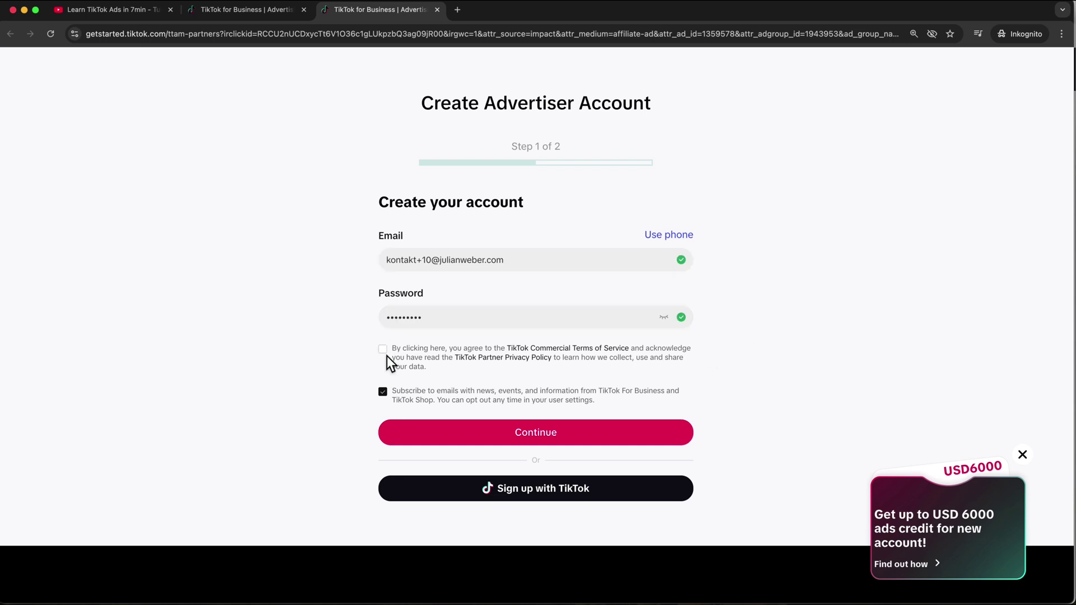
{"action": "left_click", "coordinate": [383, 392]}
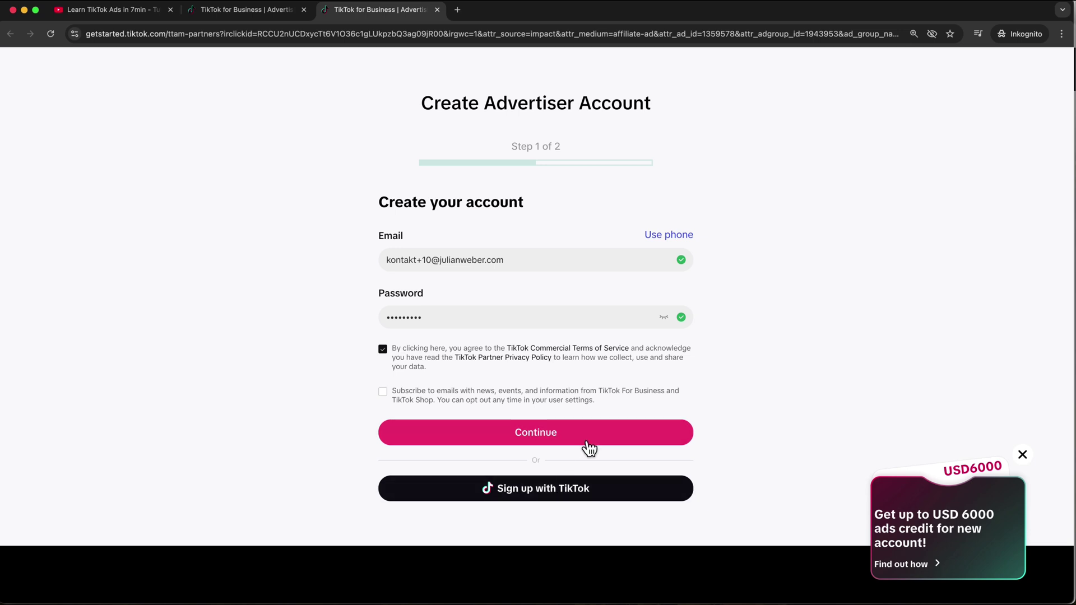
{"action": "left_click", "coordinate": [588, 447]}
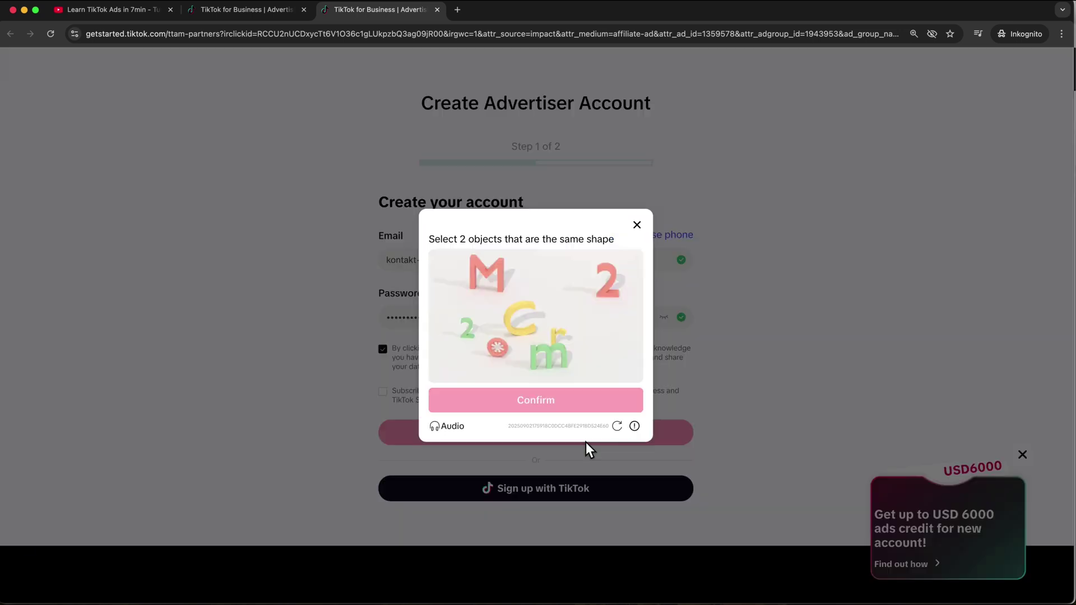
Solve the M-shape puzzle and paste the emailed verification code
{"action": "left_click", "coordinate": [491, 273]}
{"action": "left_click", "coordinate": [549, 354]}
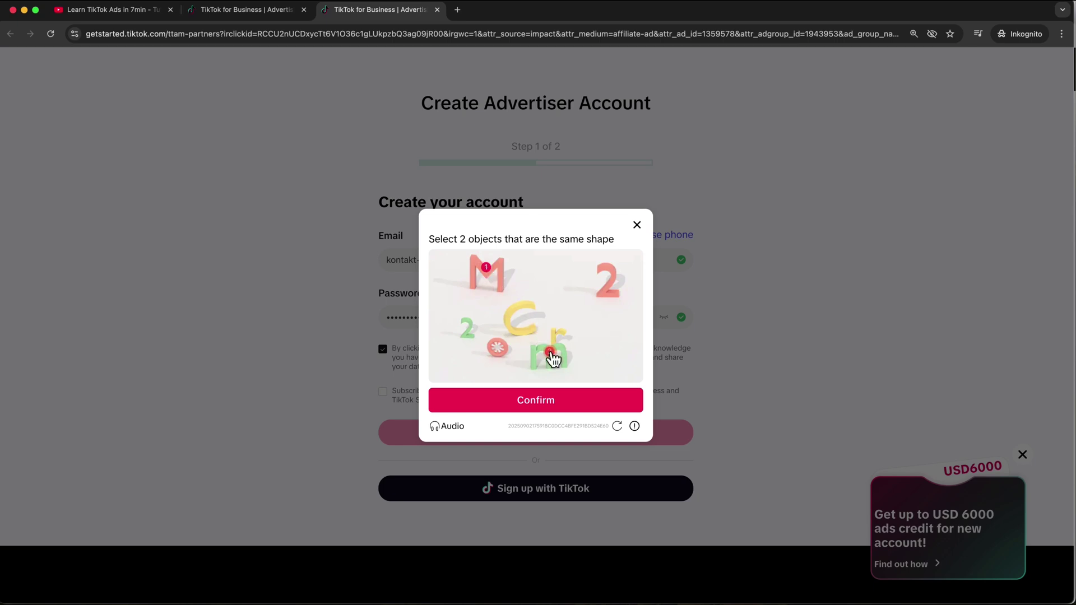
{"action": "left_click", "coordinate": [527, 400]}
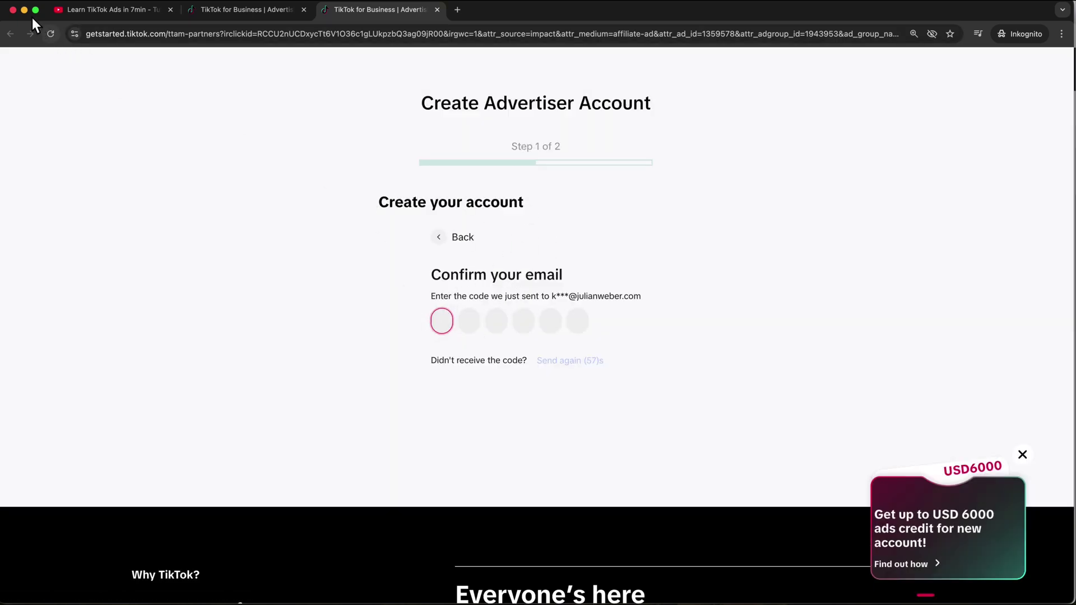
{"action": "key", "text": "super+v"}
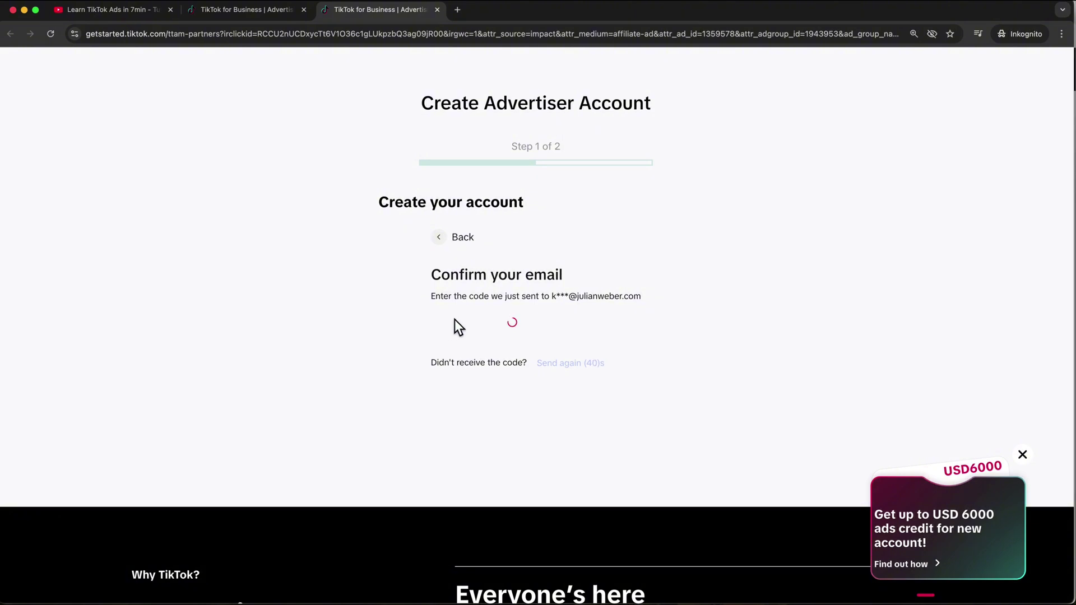
Enter the business name and website, and set the industry to E-commerce > Clothing & Shoes
{"action": "left_click", "coordinate": [337, 275]}
{"action": "type", "text": "Weber Media"}
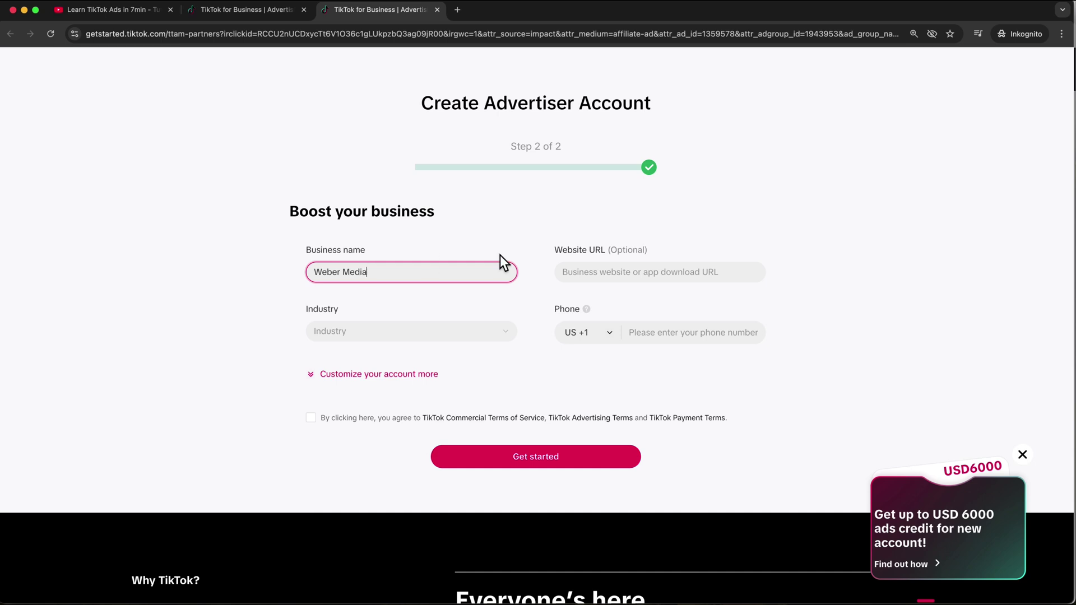
{"action": "left_click", "coordinate": [583, 271]}
{"action": "type", "text": "julianweber.com"}
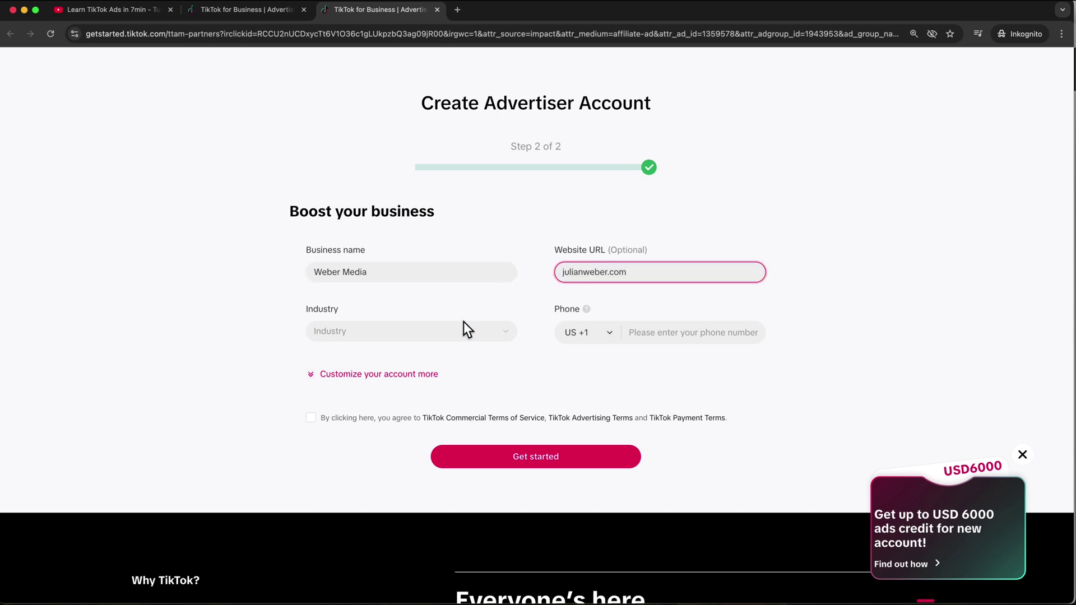
{"action": "left_click", "coordinate": [463, 328]}
{"action": "left_click", "coordinate": [386, 358]}
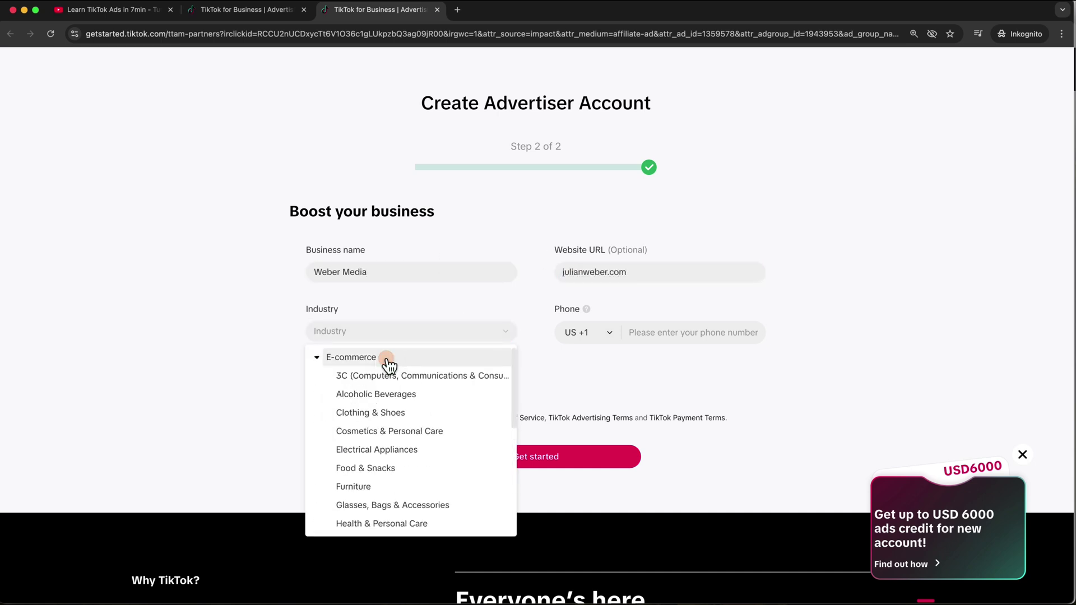
{"action": "left_click", "coordinate": [387, 414]}
Enter the business phone number, accept the advertising and payment terms, and create the account
{"action": "left_click", "coordinate": [698, 335]}
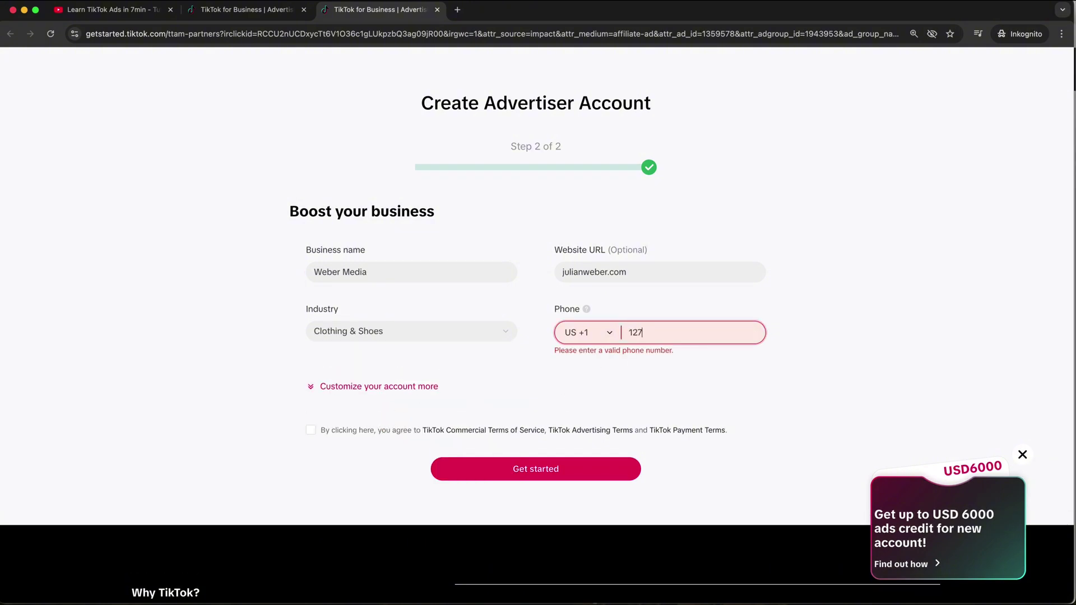
{"action": "left_click", "coordinate": [814, 339]}
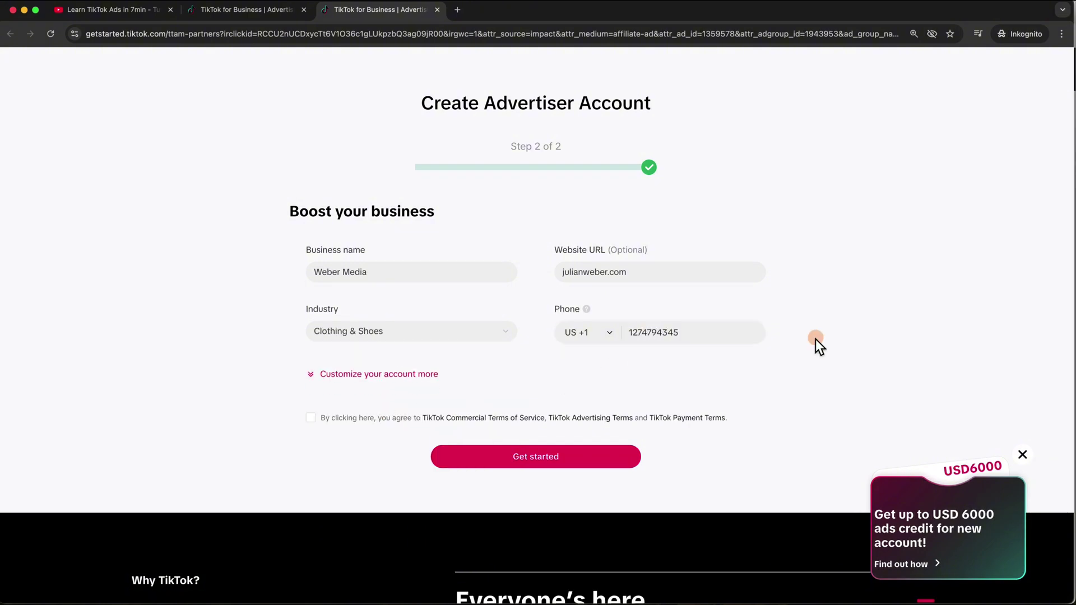
{"action": "left_click", "coordinate": [317, 379]}
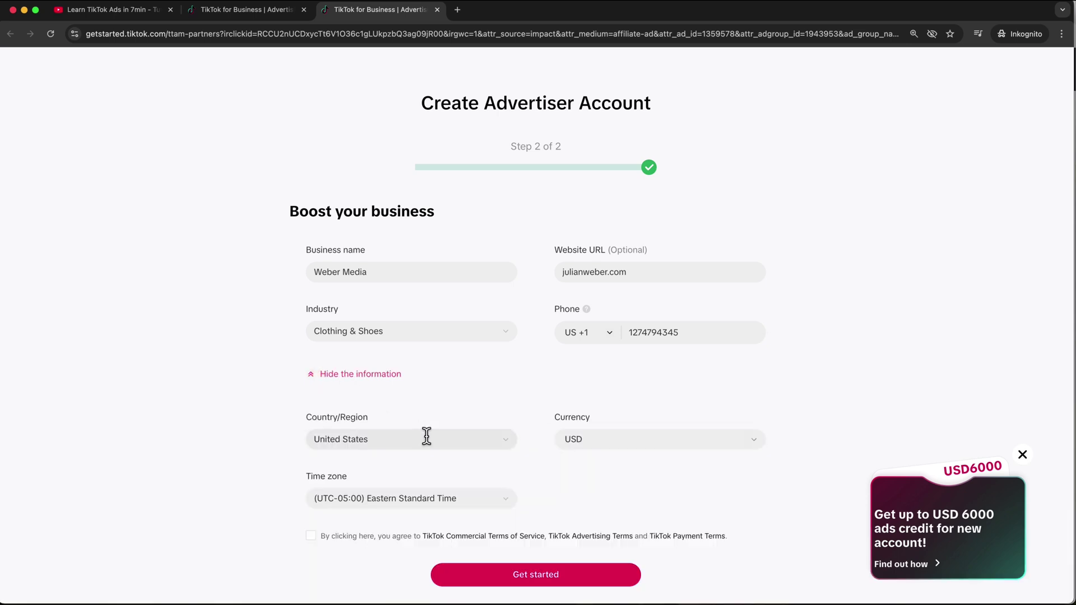
{"action": "scroll", "coordinate": [425, 434], "scroll_direction": "down", "scroll_amount": 2}
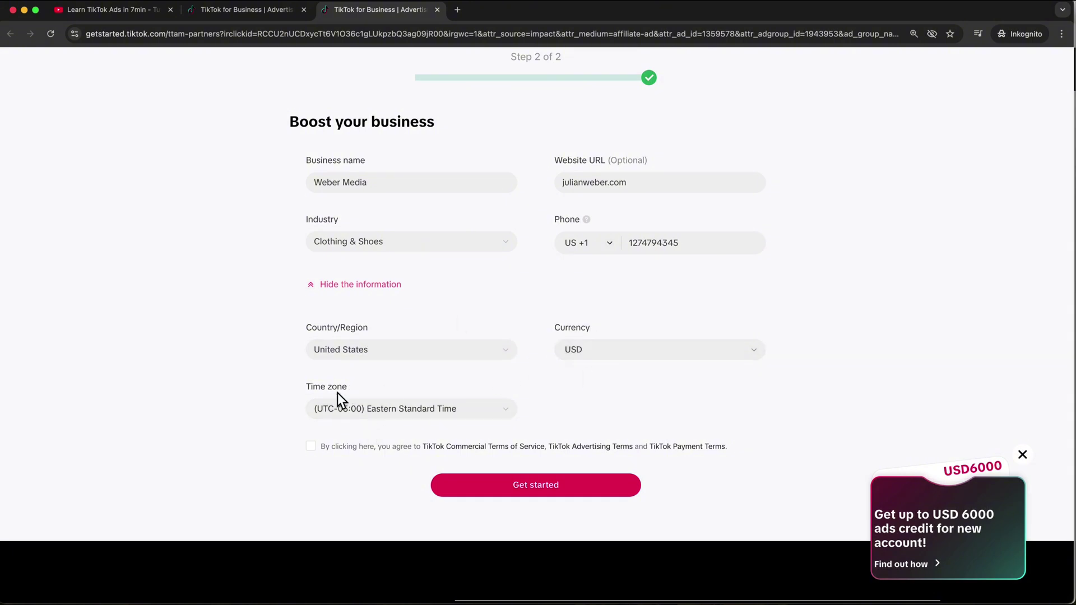
{"action": "left_click", "coordinate": [312, 446]}
{"action": "left_click", "coordinate": [548, 490]}
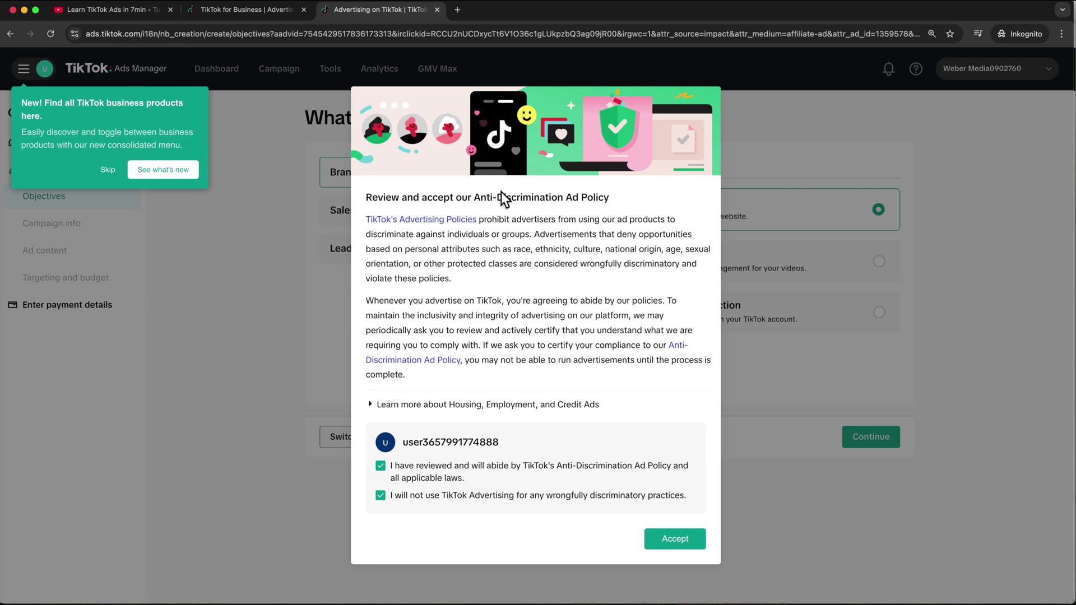
Accept the Anti-Discrimination Ad Policy and go to the Ads Manager overview
{"action": "left_click", "coordinate": [678, 539]}
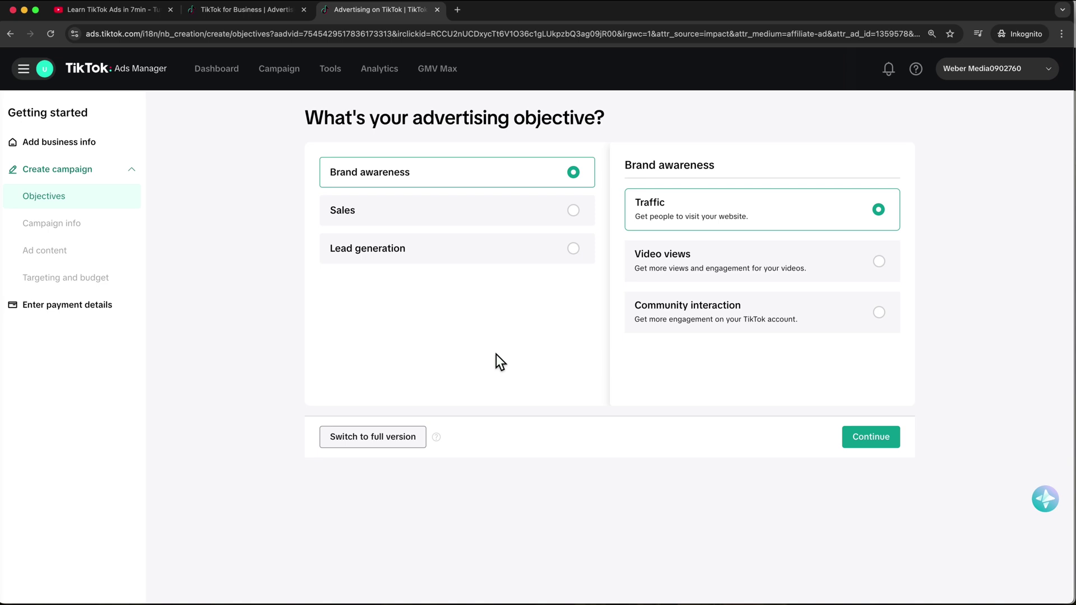
{"action": "left_click", "coordinate": [218, 70]}
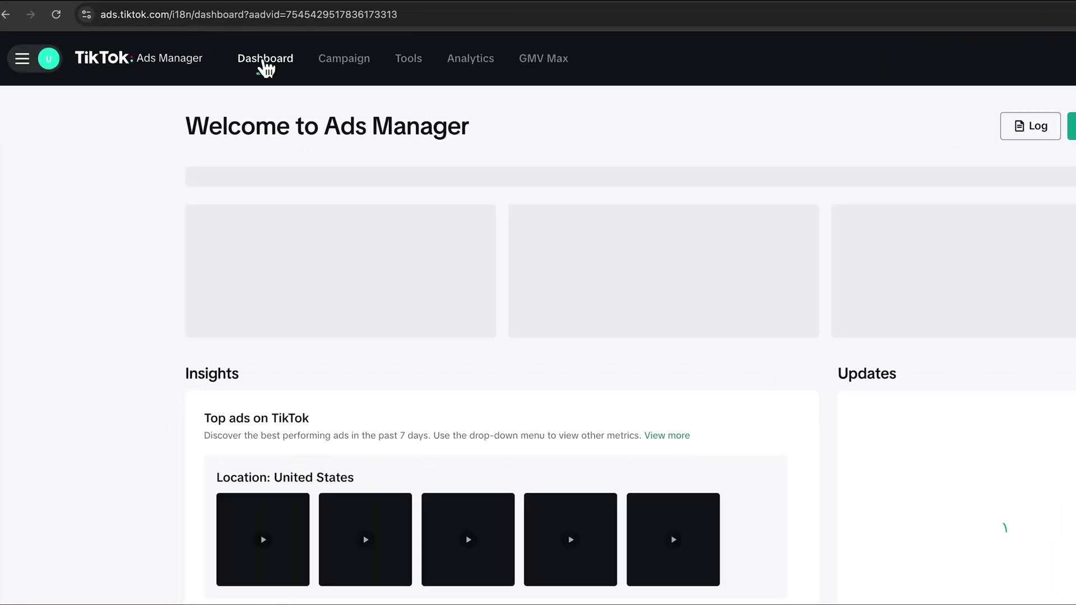
Dismiss the new business products announcement and open Events from the Tools menu
{"action": "left_click", "coordinate": [133, 189]}
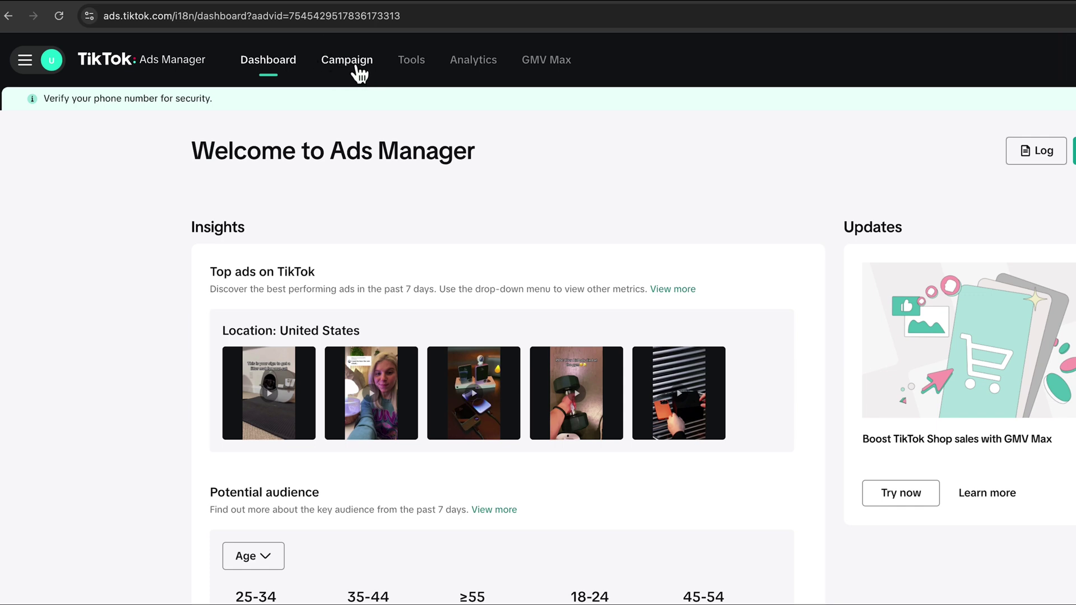
{"action": "mouse_move", "coordinate": [399, 76]}
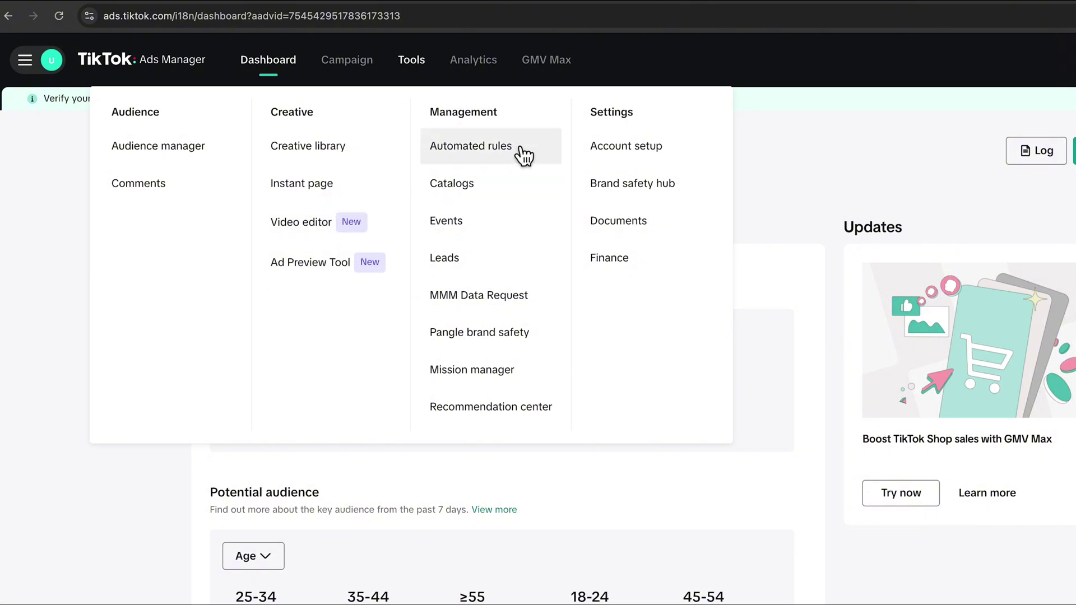
{"action": "left_click", "coordinate": [455, 231]}
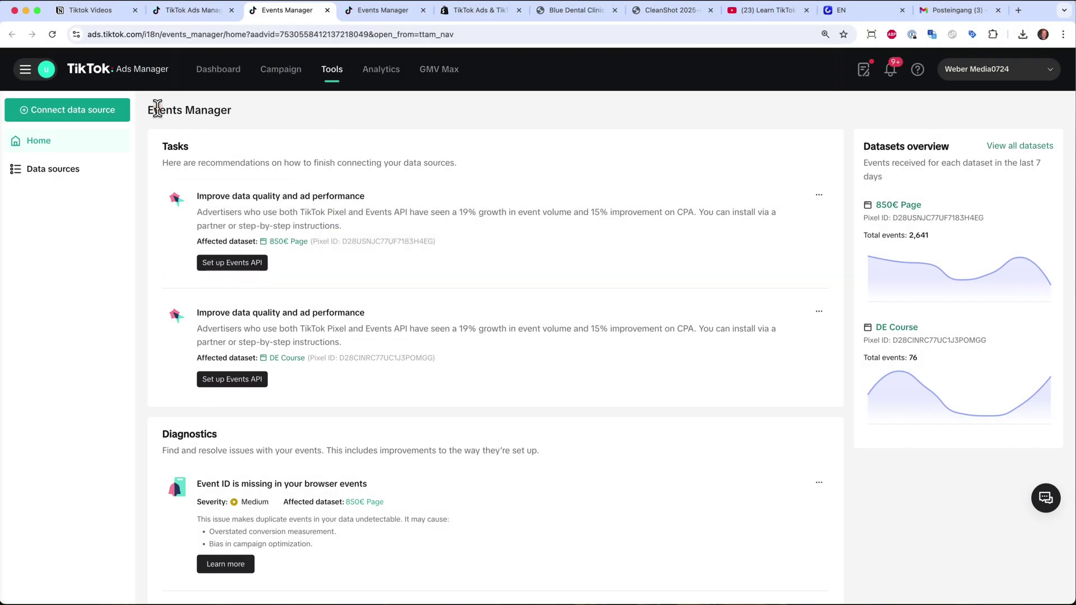
Start a new Web data source and submit the business website address
{"action": "left_click_drag", "start_coordinate": [158, 109], "coordinate": [232, 111]}
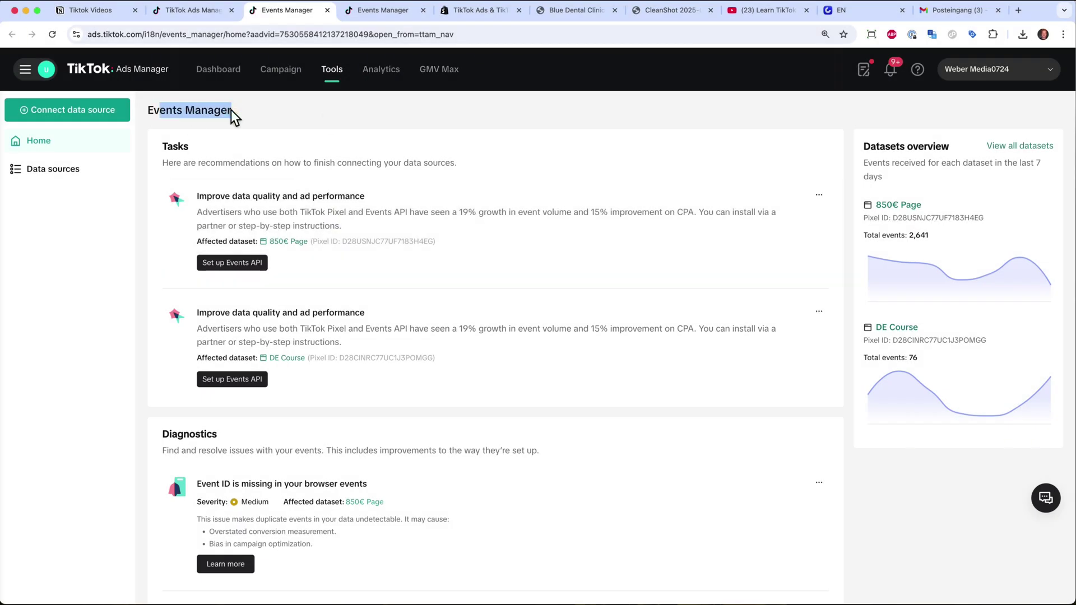
{"action": "left_click", "coordinate": [117, 125]}
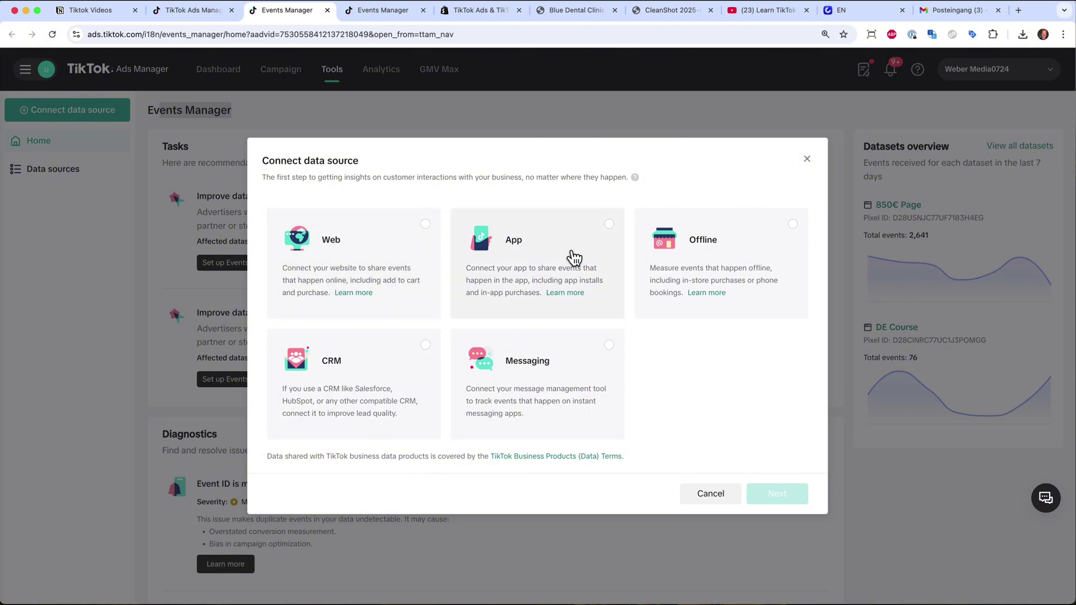
{"action": "left_click", "coordinate": [386, 264]}
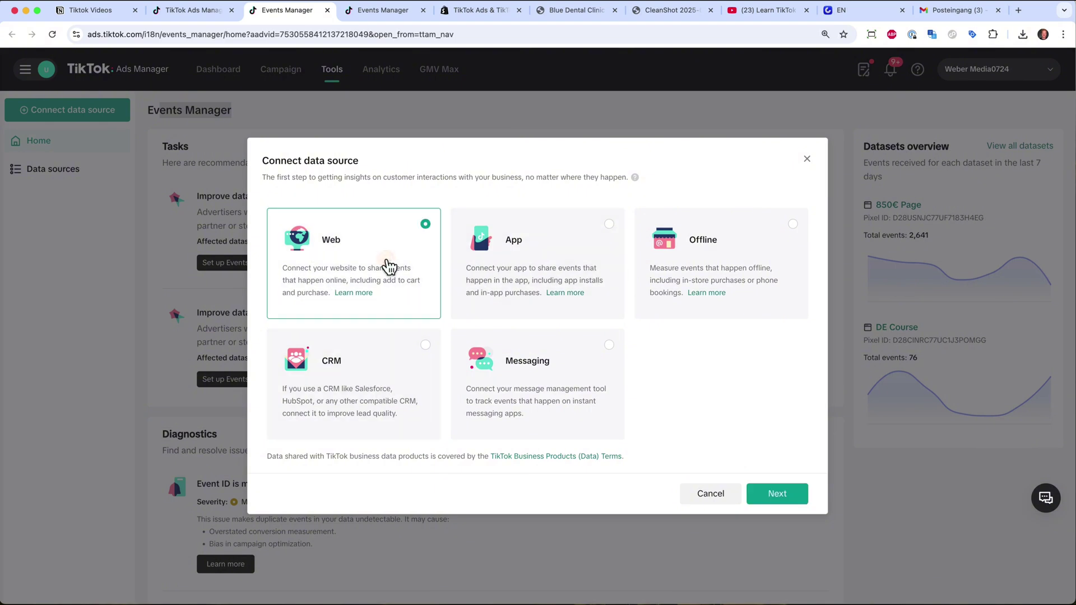
{"action": "left_click", "coordinate": [773, 500]}
{"action": "left_click", "coordinate": [521, 302]}
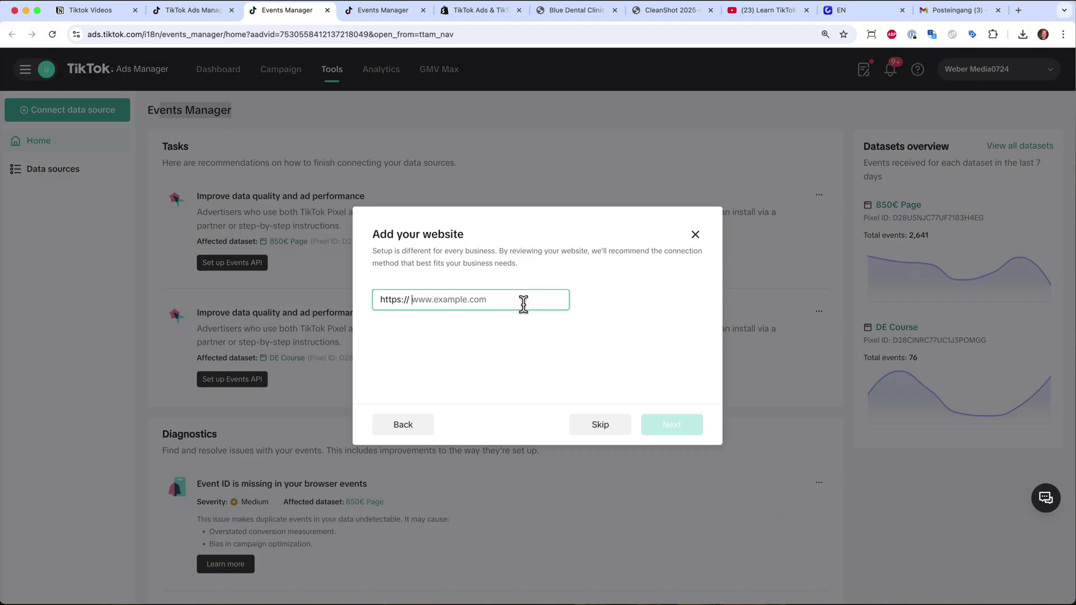
{"action": "type", "text": "julianweber.com"}
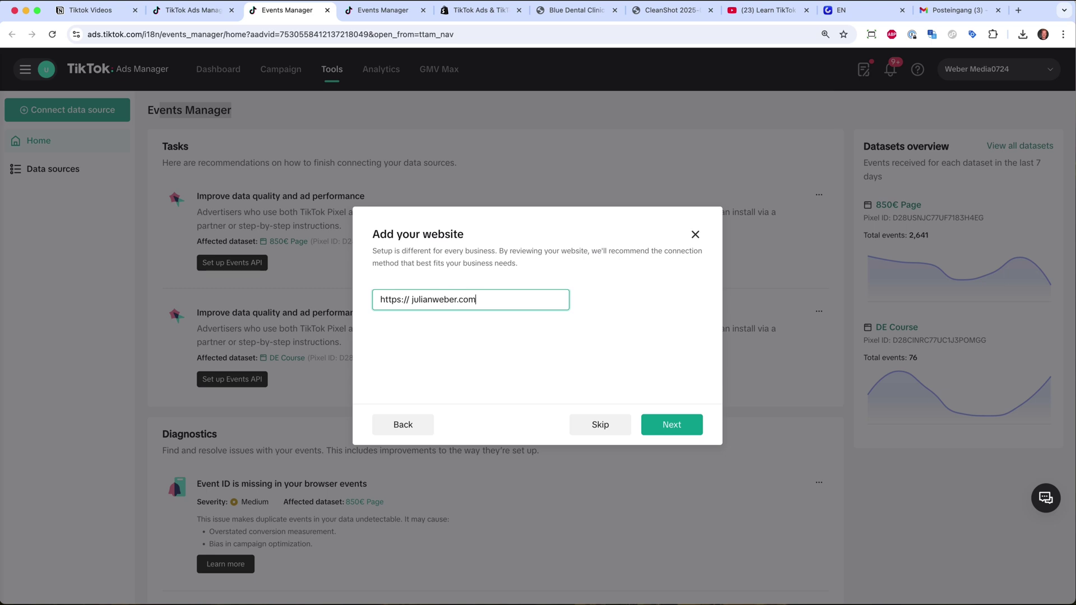
{"action": "left_click", "coordinate": [661, 427]}
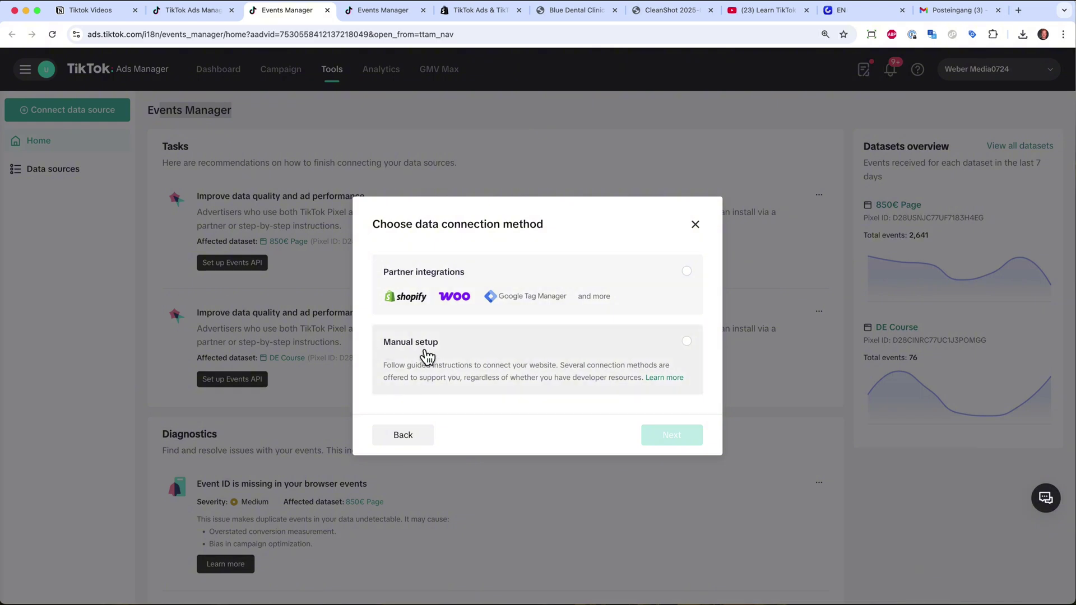
Choose partner integrations and select Shopify from all merchant platform partners
{"action": "left_click", "coordinate": [554, 306]}
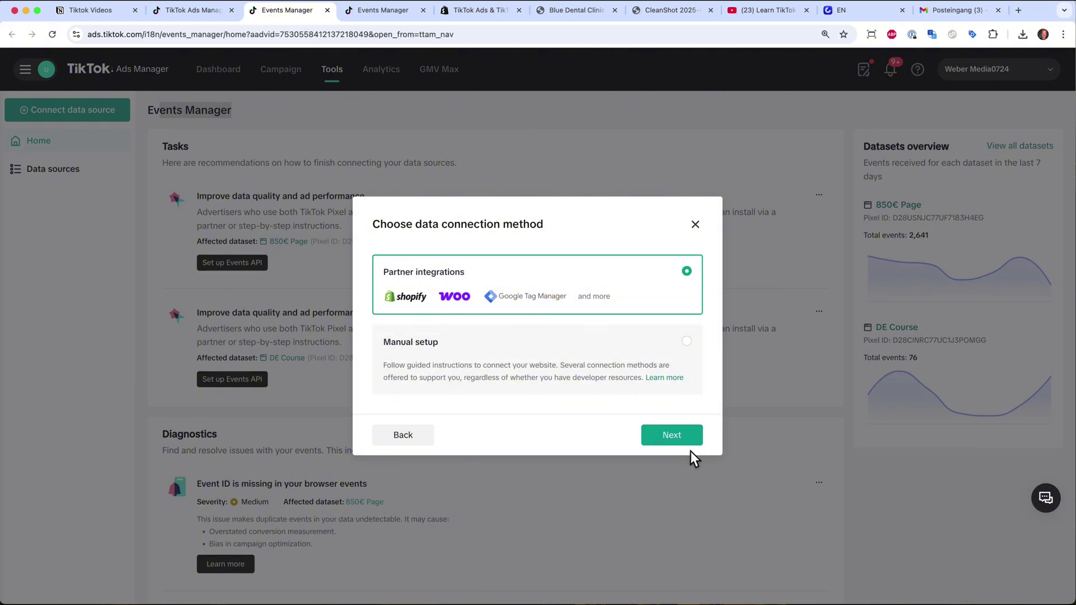
{"action": "left_click", "coordinate": [688, 442]}
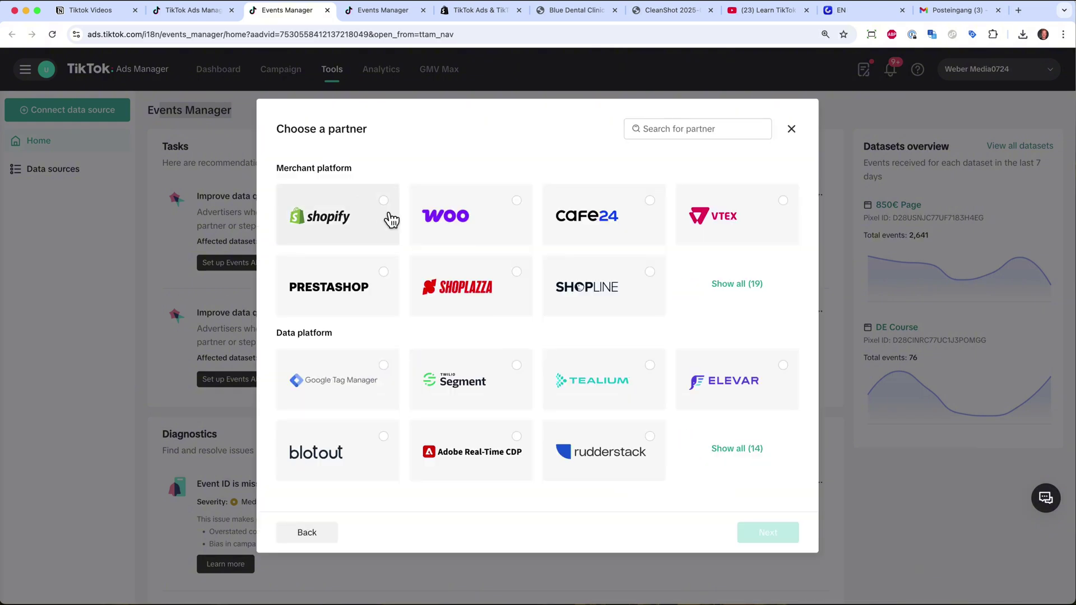
{"action": "left_click", "coordinate": [736, 283]}
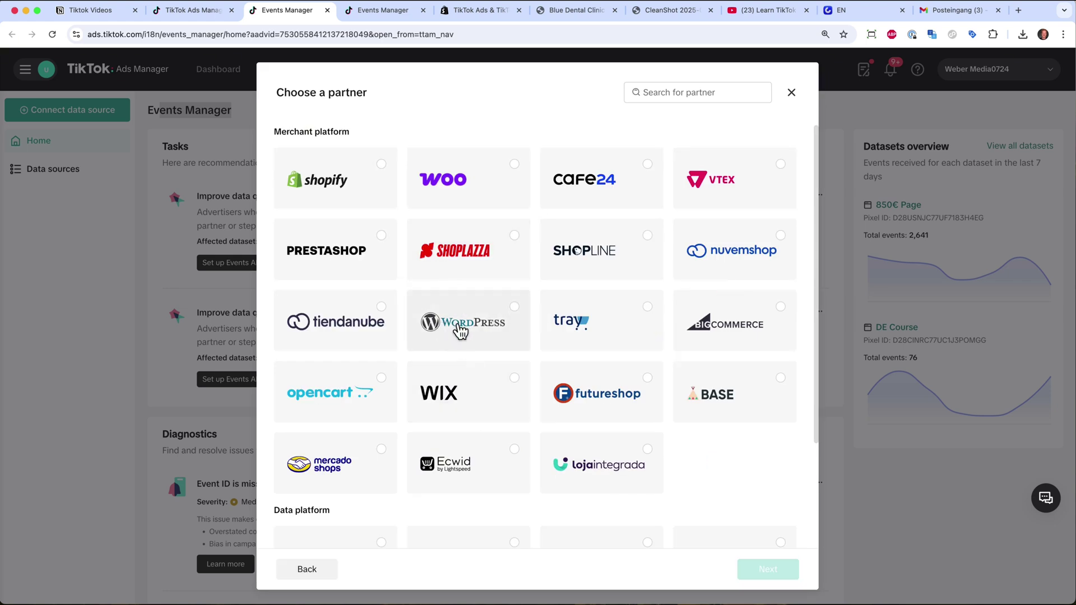
{"action": "left_click", "coordinate": [358, 186]}
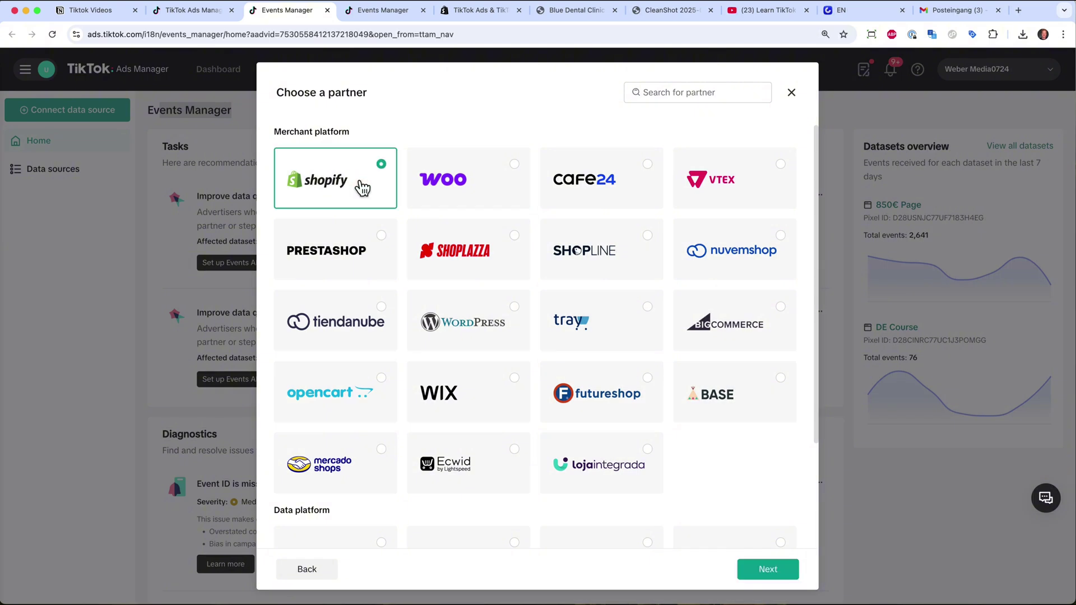
{"action": "left_click", "coordinate": [762, 567]}
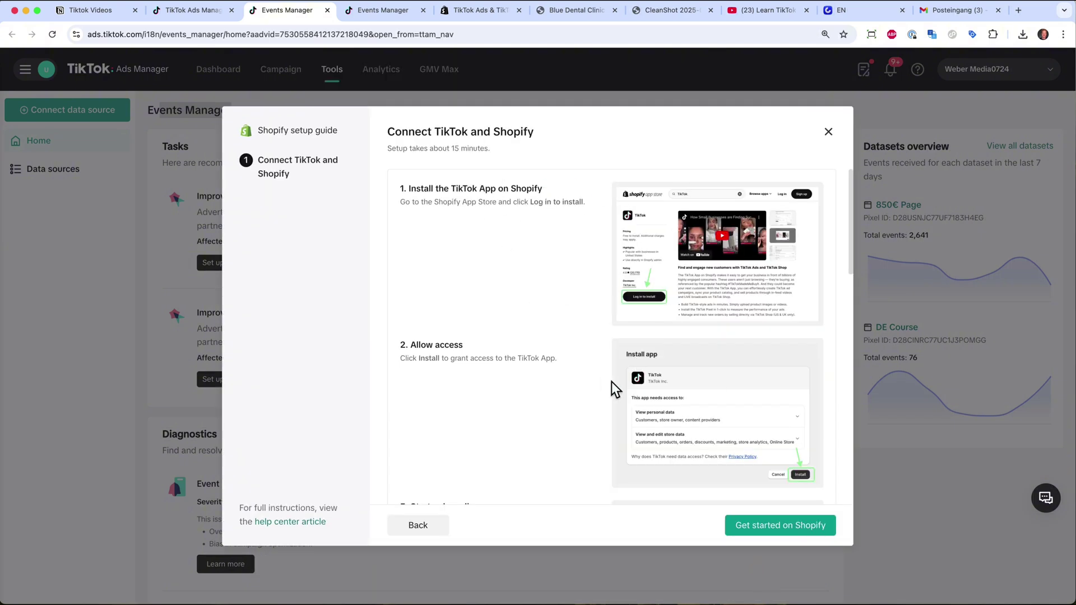
View the TikTok app on the Shopify App Store, then return to the setup guide
{"action": "scroll", "coordinate": [611, 381], "scroll_direction": "down", "scroll_amount": 3}
{"action": "scroll", "coordinate": [611, 382], "scroll_direction": "up", "scroll_amount": 3}
{"action": "left_click", "coordinate": [459, 16]}
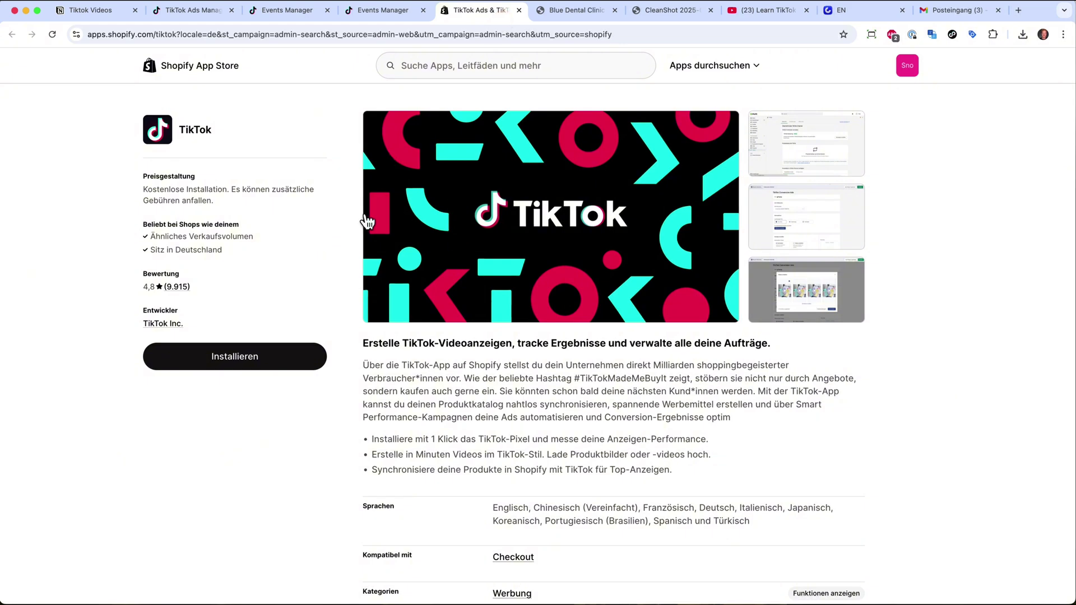
{"action": "left_click", "coordinate": [270, 12]}
Scroll through the Shopify setup steps and exit the guide, confirming the exit
{"action": "scroll", "coordinate": [646, 415], "scroll_direction": "down", "scroll_amount": 10}
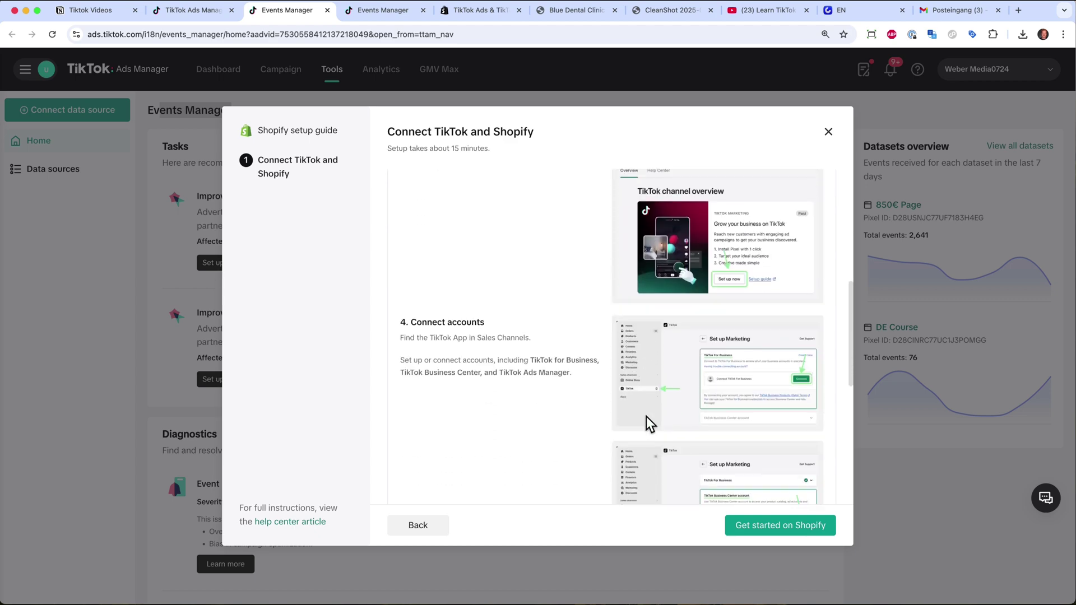
{"action": "scroll", "coordinate": [646, 416], "scroll_direction": "down", "scroll_amount": 1}
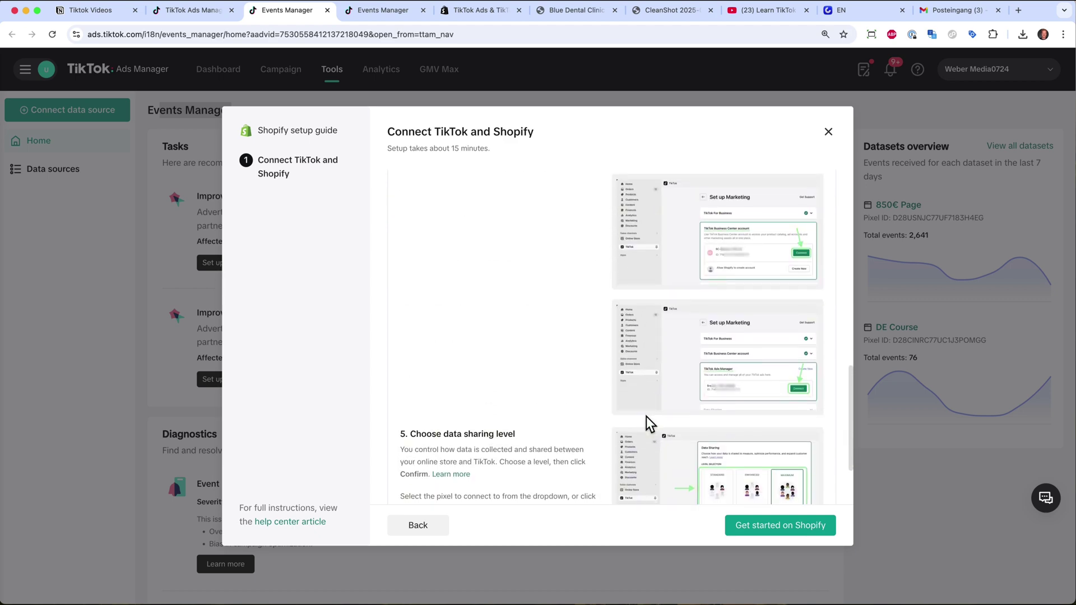
{"action": "scroll", "coordinate": [646, 416], "scroll_direction": "down", "scroll_amount": 1}
{"action": "scroll", "coordinate": [556, 307], "scroll_direction": "down", "scroll_amount": 3}
{"action": "scroll", "coordinate": [556, 307], "scroll_direction": "up", "scroll_amount": 15}
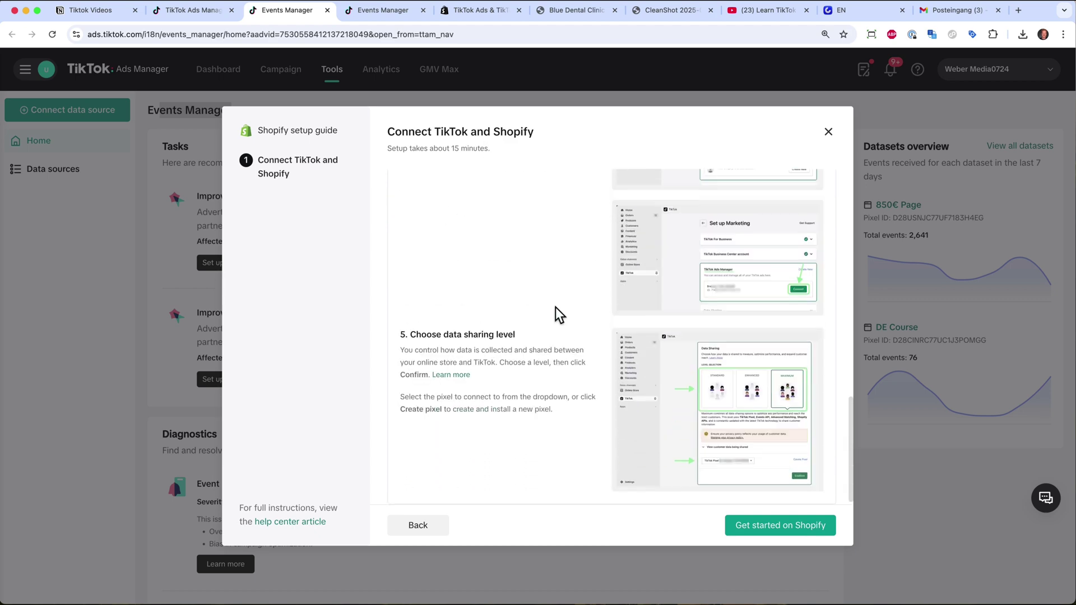
{"action": "left_click", "coordinate": [827, 137]}
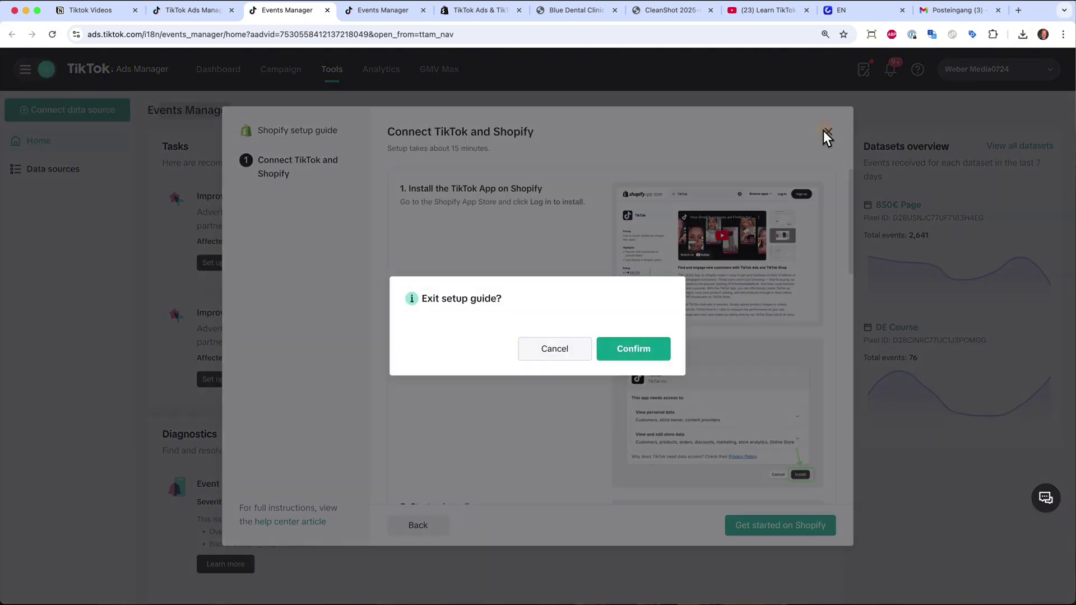
{"action": "left_click", "coordinate": [622, 346]}
{"action": "mouse_move", "coordinate": [965, 283]}
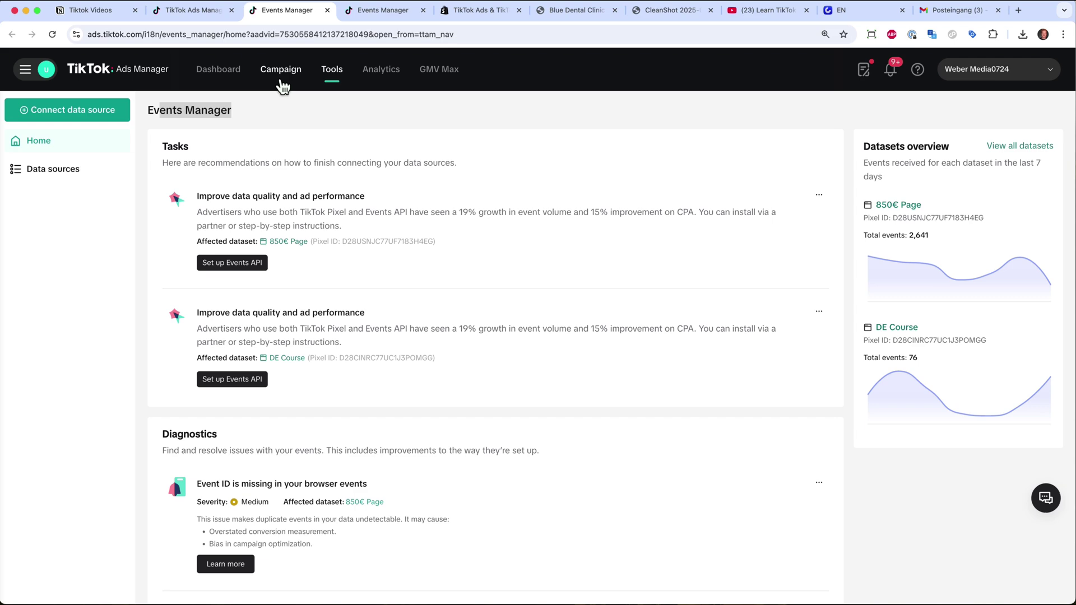
Bring up the Tools menu listing audience, creative, management and settings features
{"action": "mouse_move", "coordinate": [331, 76]}
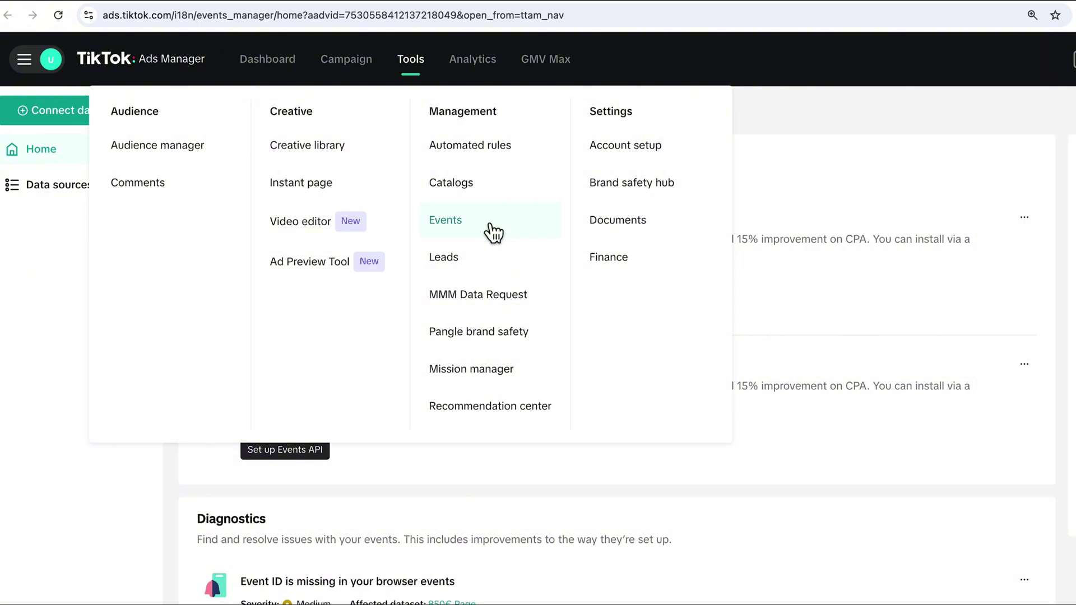
Open Account setup and scroll down to the Business verification section
{"action": "left_click", "coordinate": [636, 150]}
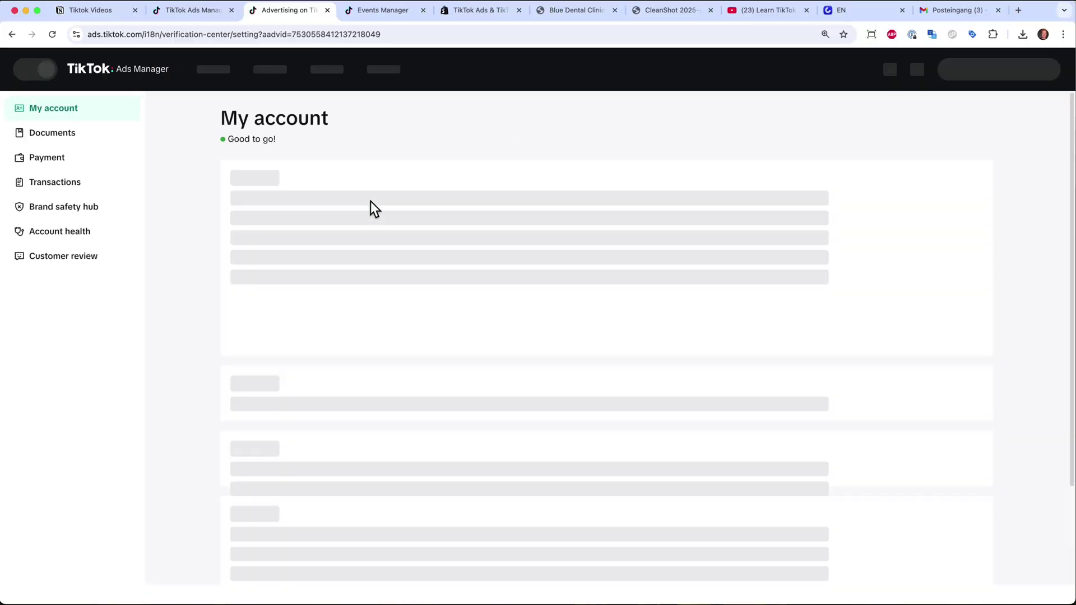
{"action": "scroll", "coordinate": [377, 256], "scroll_direction": "down", "scroll_amount": 3}
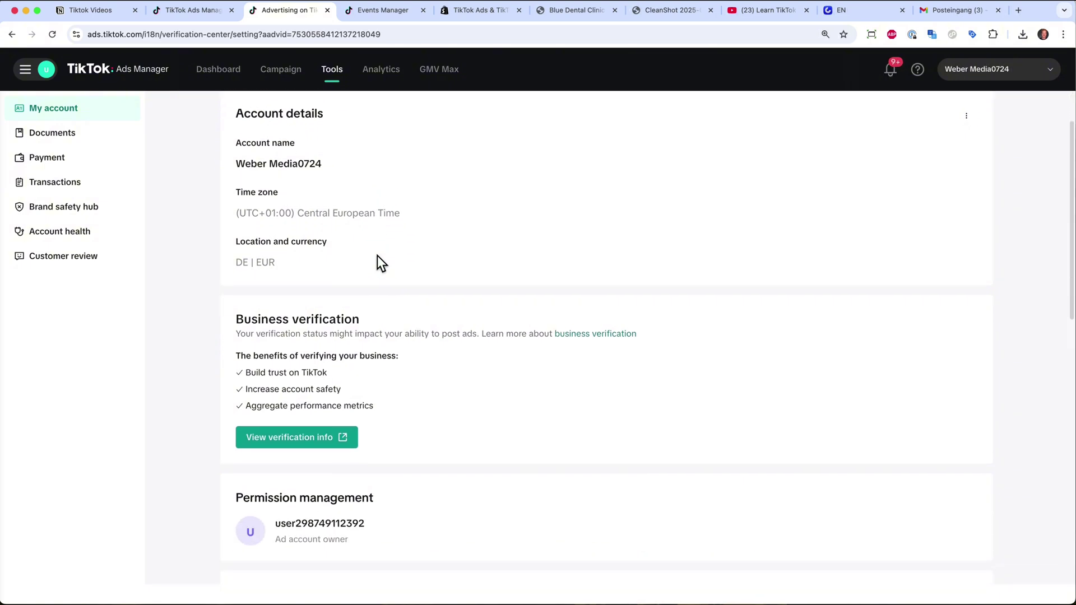
{"action": "scroll", "coordinate": [376, 226], "scroll_direction": "down", "scroll_amount": 2}
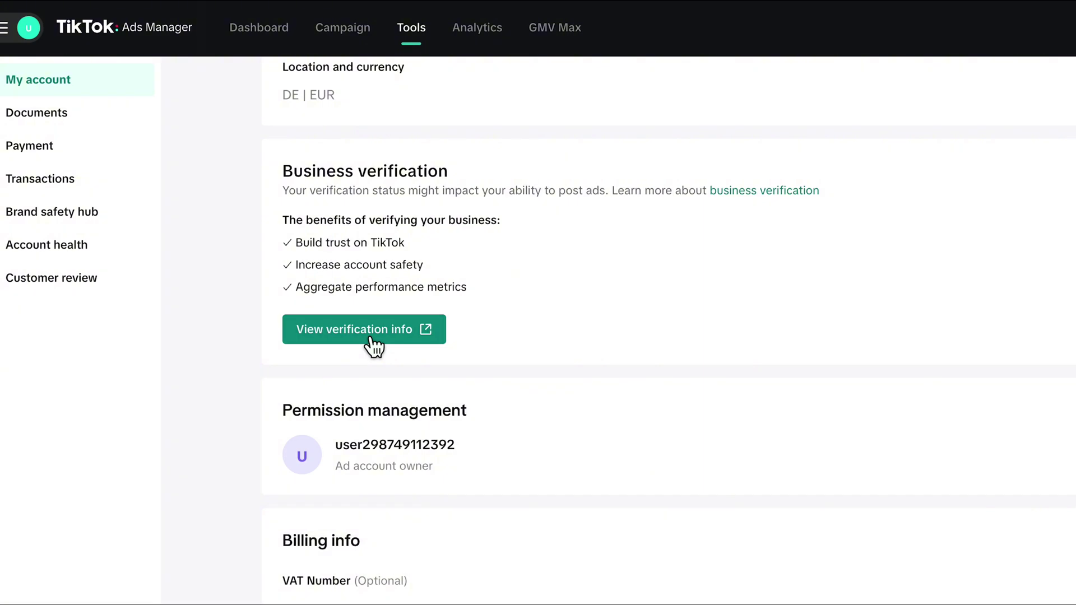
Open the Verify your business form and review its Business account, Germany and business-license fields
{"action": "left_click", "coordinate": [378, 342]}
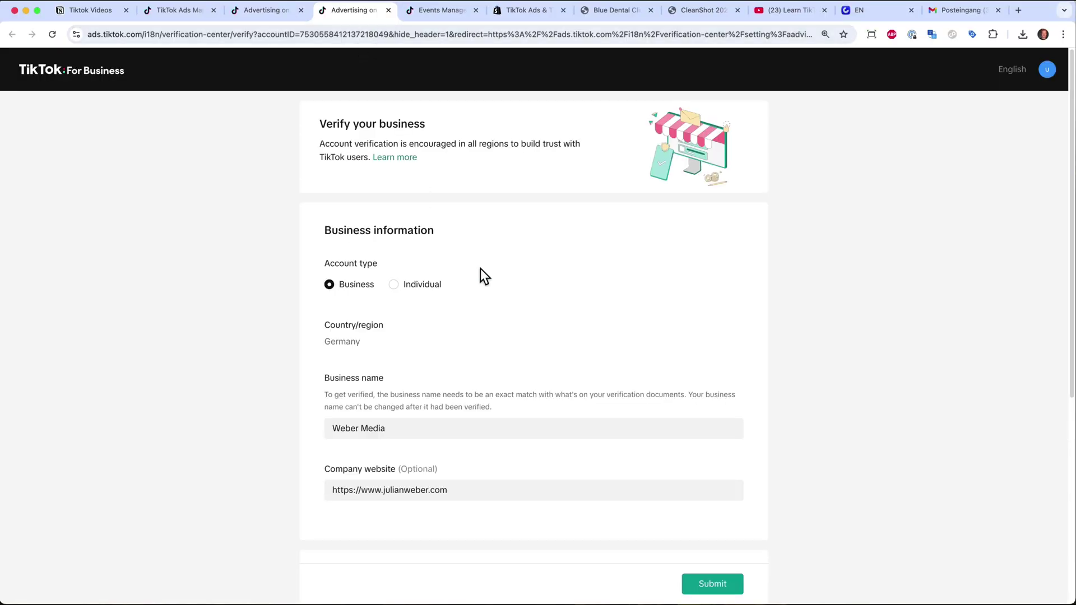
{"action": "scroll", "coordinate": [479, 268], "scroll_direction": "down", "scroll_amount": 2}
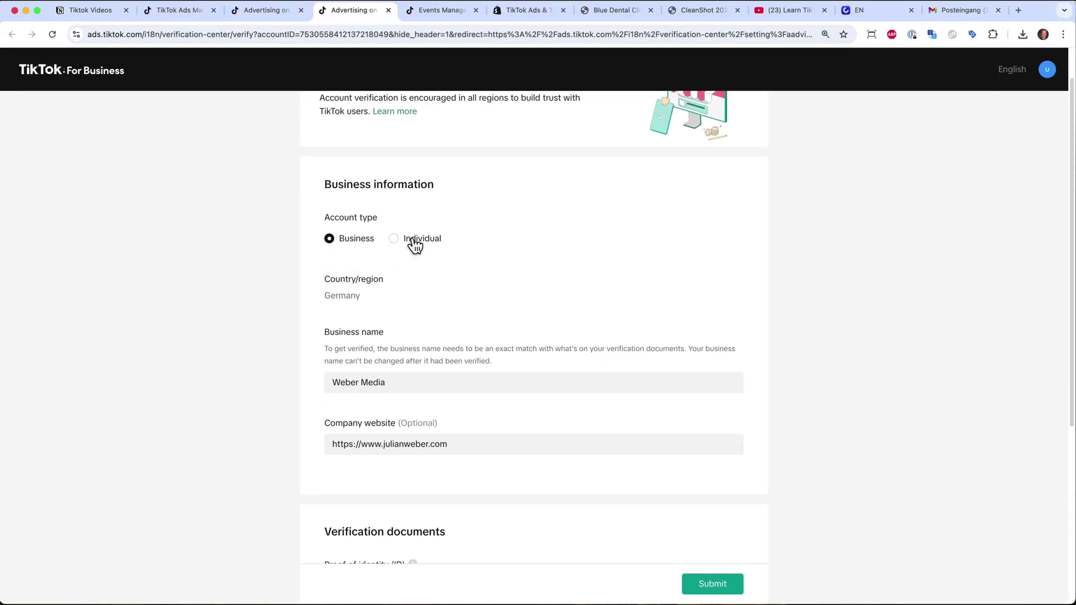
{"action": "scroll", "coordinate": [478, 280], "scroll_direction": "down", "scroll_amount": 5}
{"action": "scroll", "coordinate": [504, 386], "scroll_direction": "down", "scroll_amount": 4}
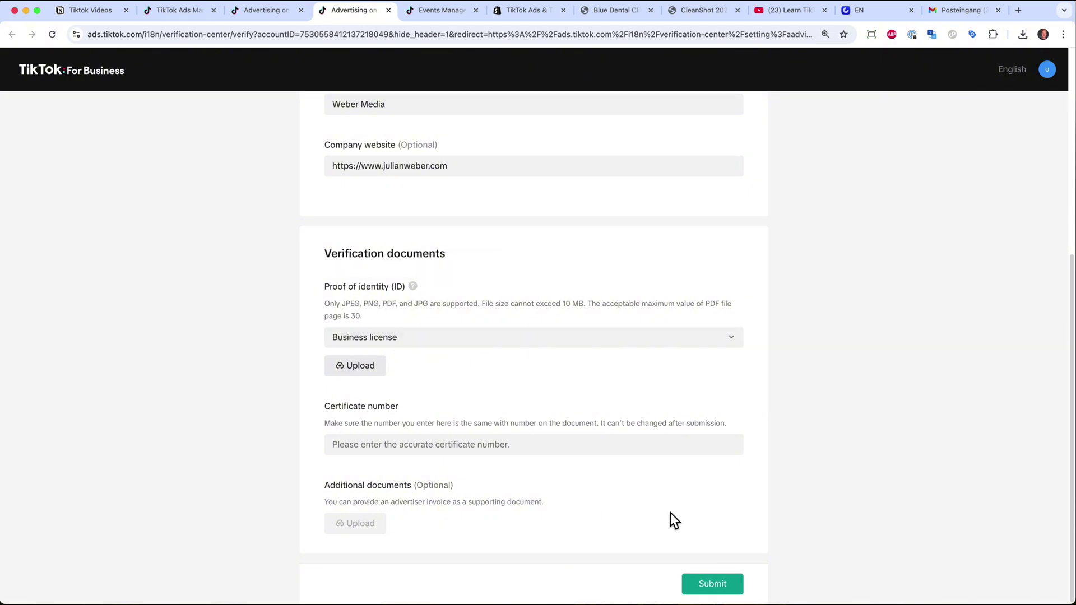
{"action": "scroll", "coordinate": [650, 433], "scroll_direction": "up", "scroll_amount": 10}
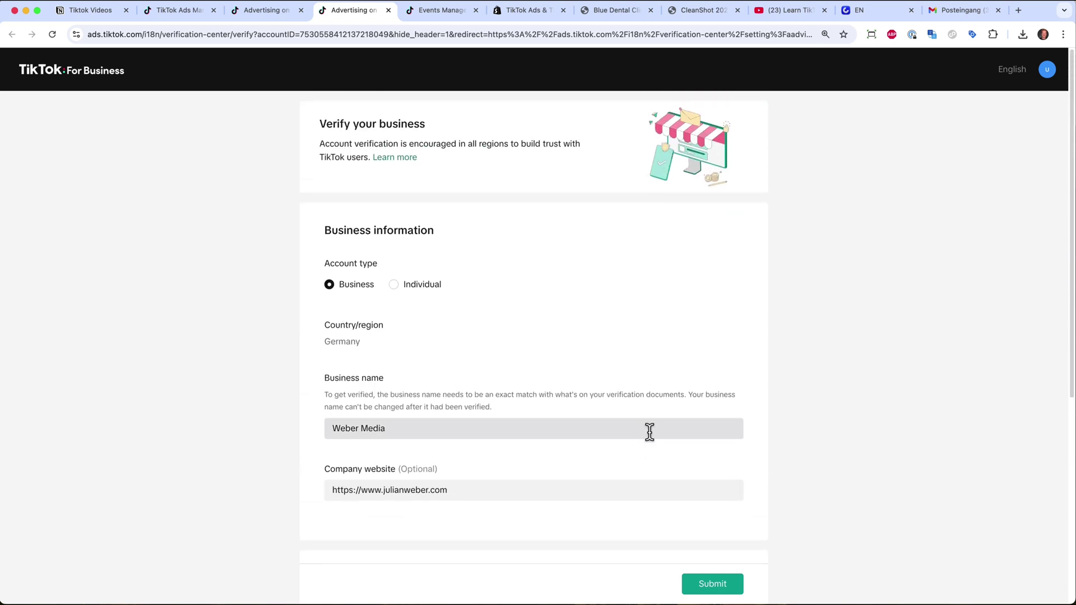
Review the ad account's Billing info and Primary contact, then open the Account health page
{"action": "left_click", "coordinate": [264, 10]}
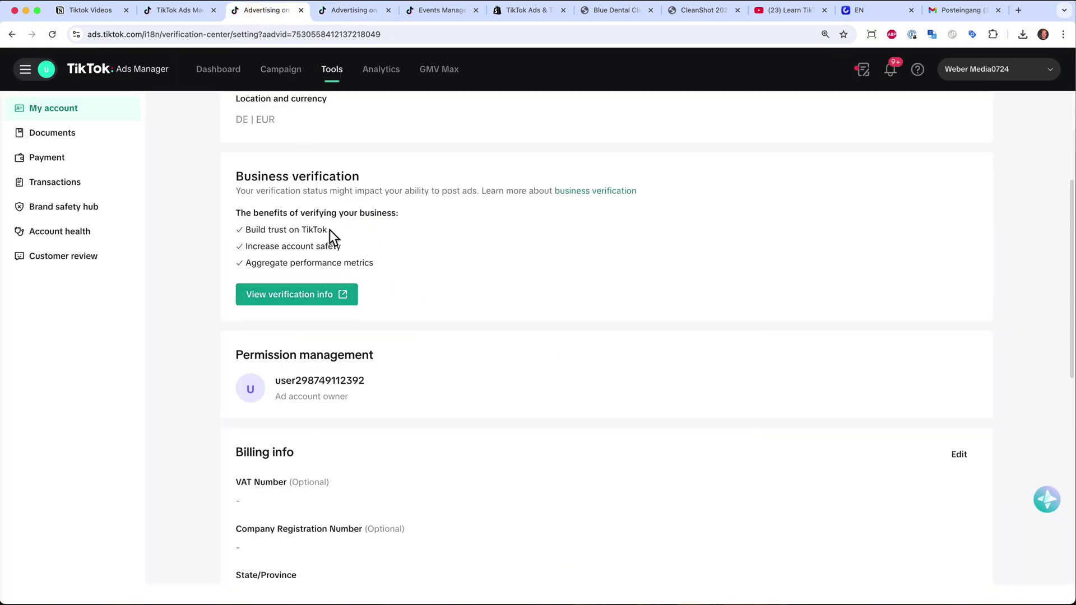
{"action": "scroll", "coordinate": [329, 230], "scroll_direction": "down", "scroll_amount": 5}
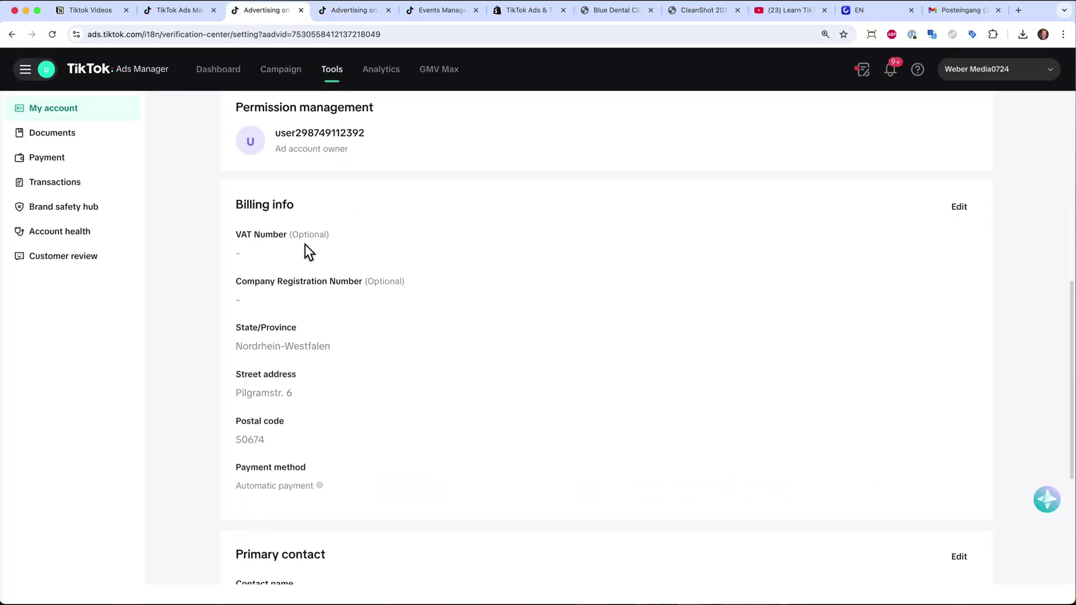
{"action": "scroll", "coordinate": [360, 368], "scroll_direction": "down", "scroll_amount": 5}
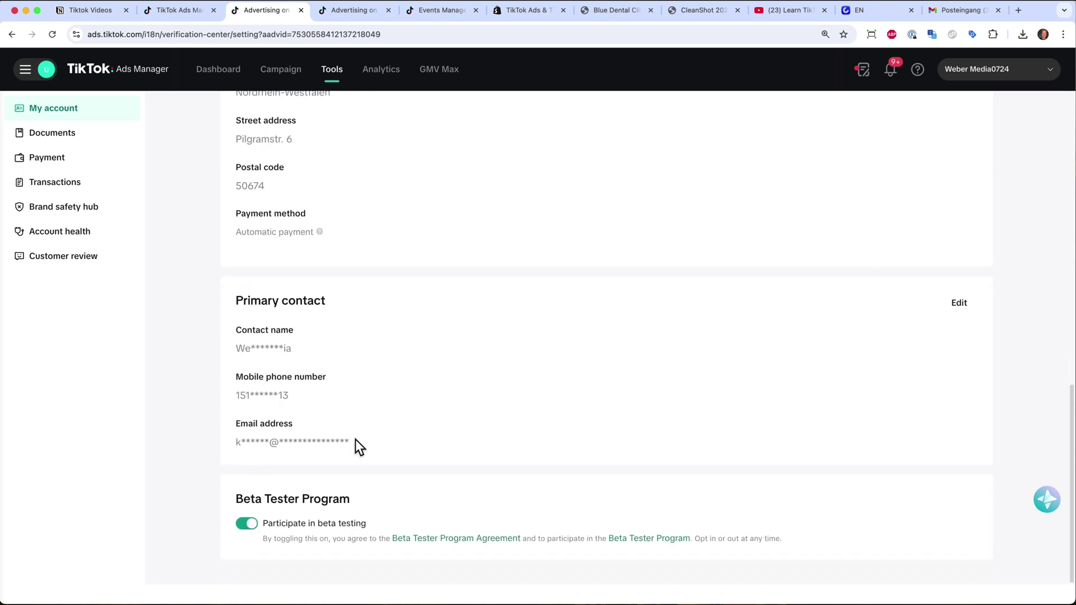
{"action": "left_click", "coordinate": [79, 238]}
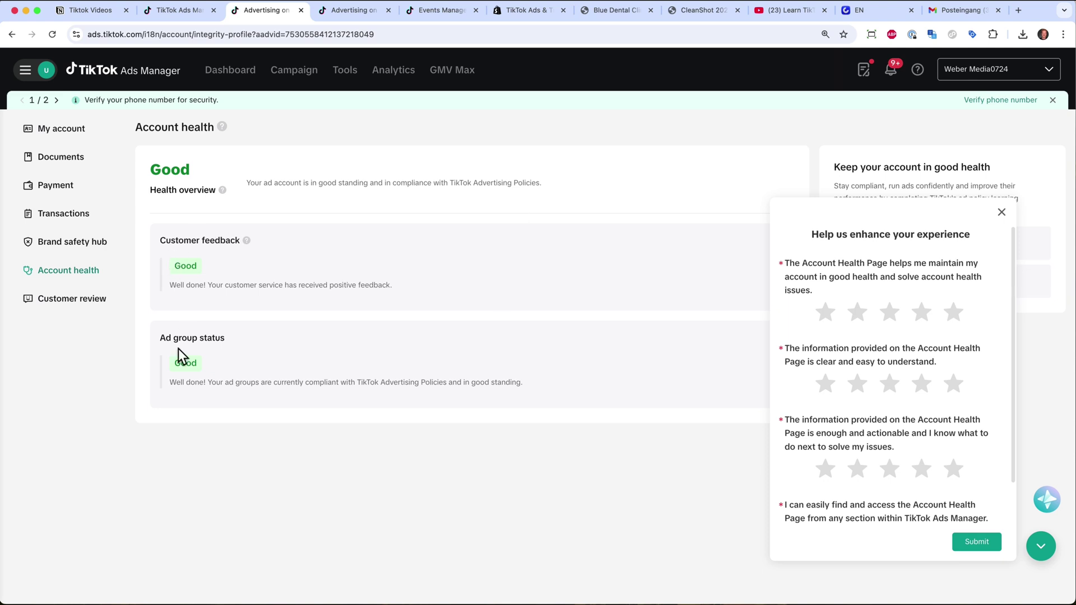
Dismiss the 'Help us enhance your experience' survey on the Account health page
{"action": "left_click", "coordinate": [1001, 212]}
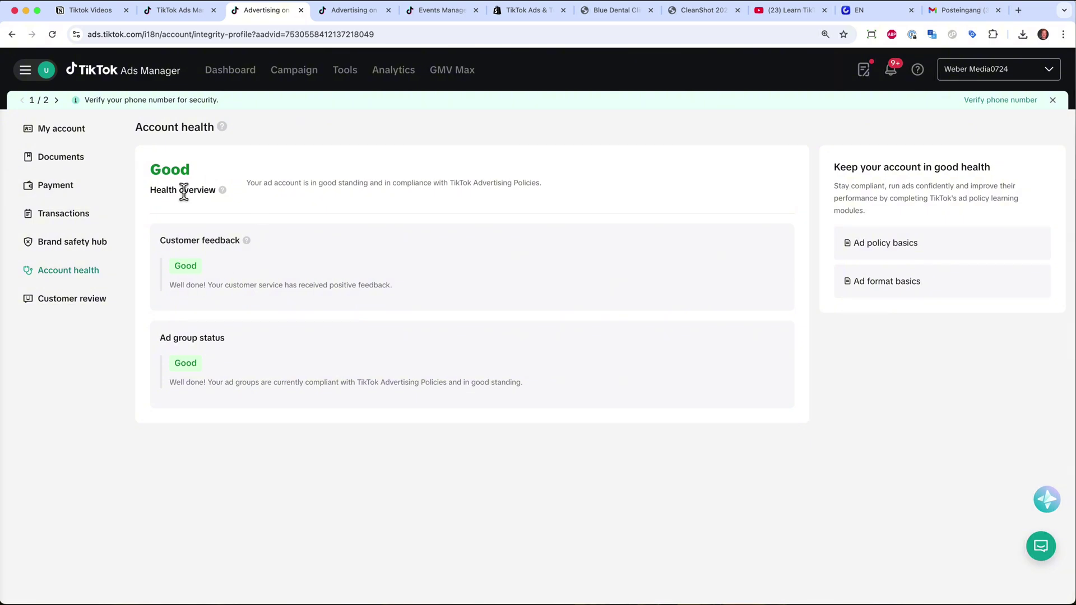
Pick the Standard inventory tier in Brand safety hub, then exit to Payment without saving it
{"action": "left_click", "coordinate": [98, 253]}
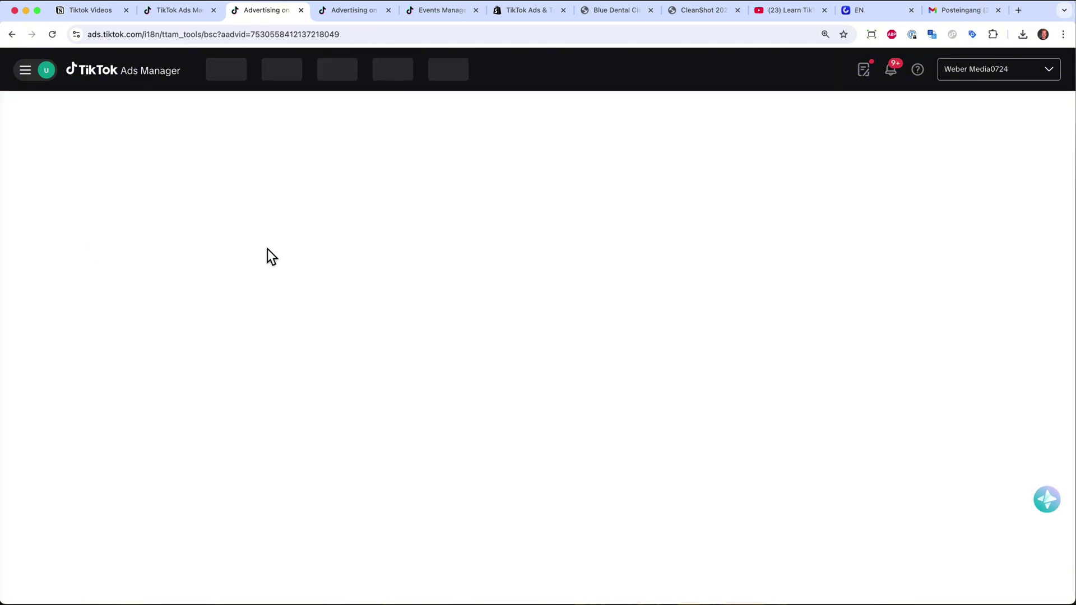
{"action": "scroll", "coordinate": [358, 368], "scroll_direction": "down", "scroll_amount": 2}
{"action": "scroll", "coordinate": [358, 368], "scroll_direction": "down", "scroll_amount": 2}
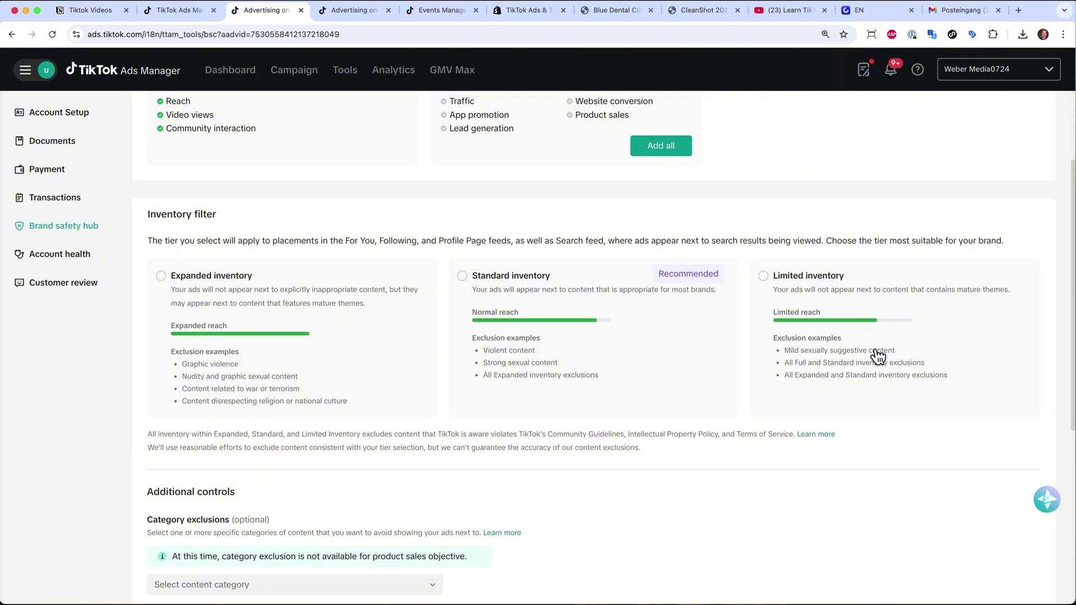
{"action": "left_click", "coordinate": [462, 276]}
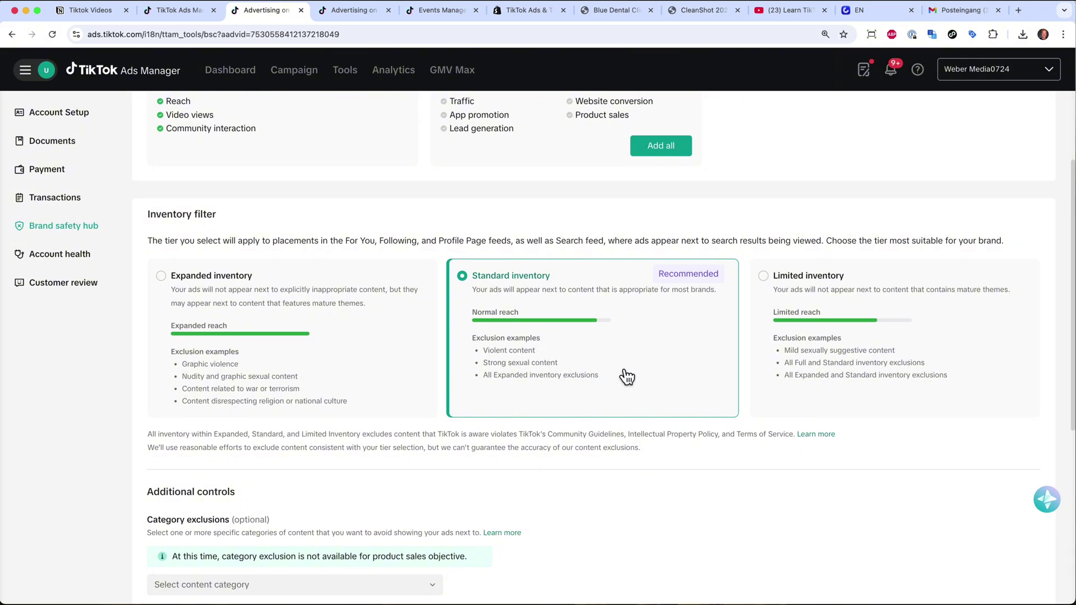
{"action": "scroll", "coordinate": [626, 377], "scroll_direction": "down", "scroll_amount": 2}
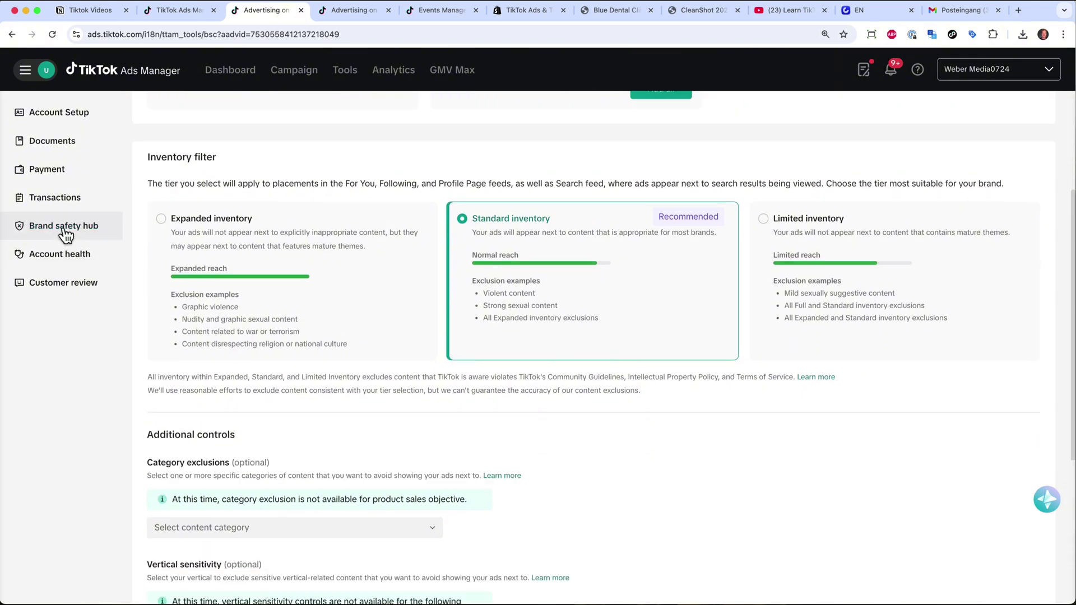
{"action": "scroll", "coordinate": [361, 252], "scroll_direction": "up", "scroll_amount": 2}
{"action": "scroll", "coordinate": [359, 253], "scroll_direction": "up", "scroll_amount": 5}
{"action": "scroll", "coordinate": [356, 252], "scroll_direction": "down", "scroll_amount": 12}
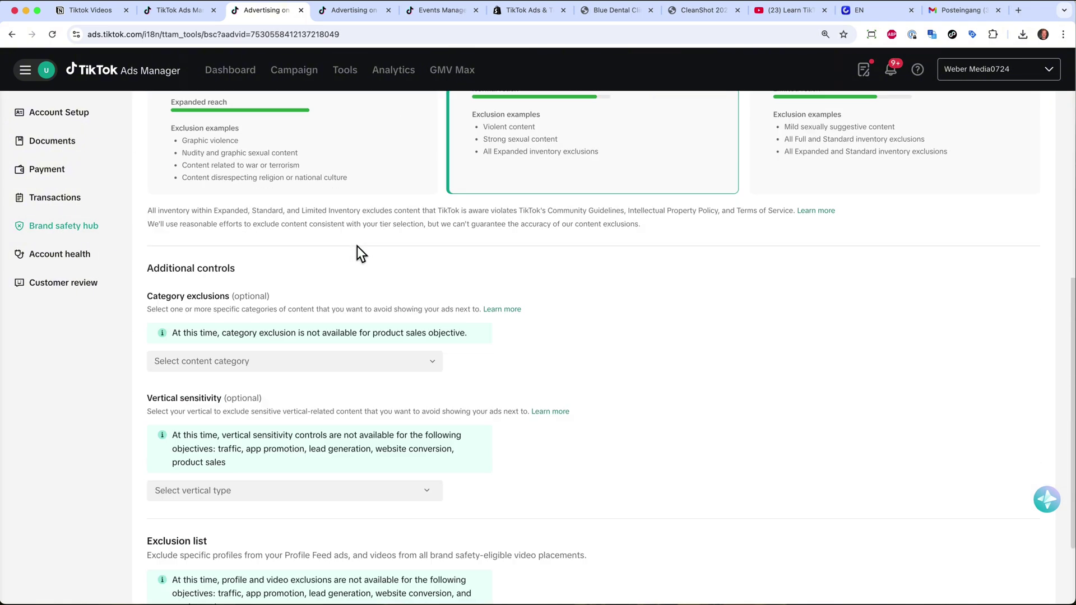
{"action": "scroll", "coordinate": [357, 250], "scroll_direction": "up", "scroll_amount": 12}
{"action": "left_click", "coordinate": [56, 172]}
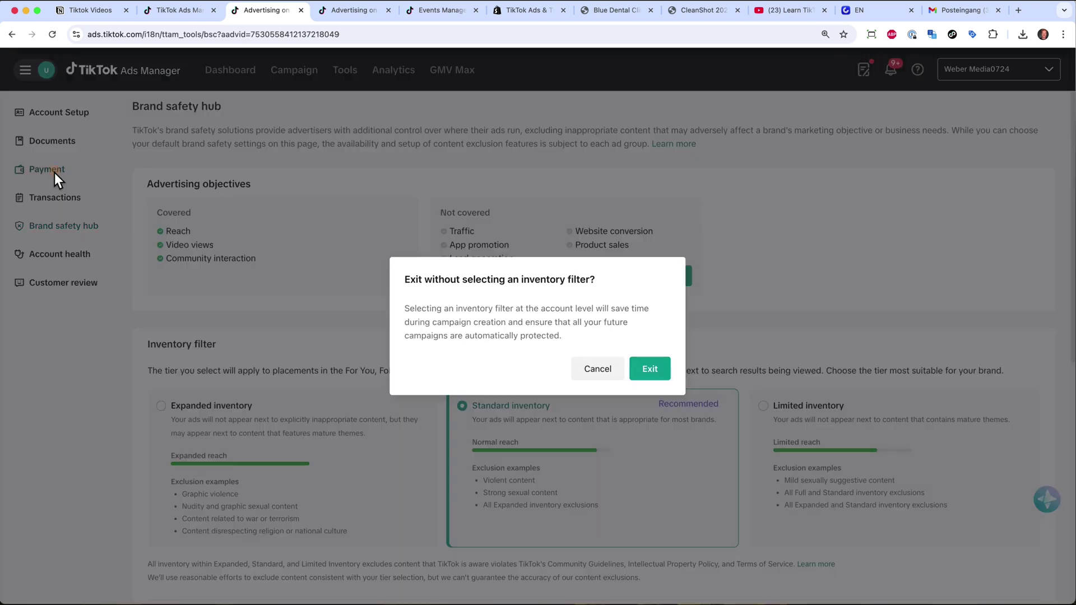
{"action": "left_click", "coordinate": [650, 370]}
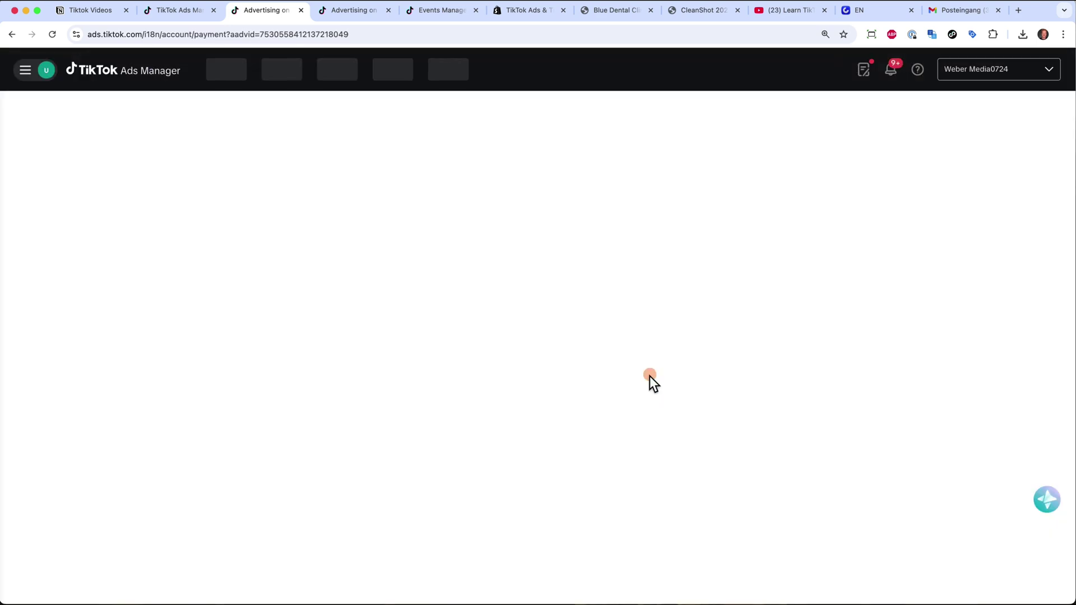
{"action": "scroll", "coordinate": [469, 288], "scroll_direction": "down", "scroll_amount": 2}
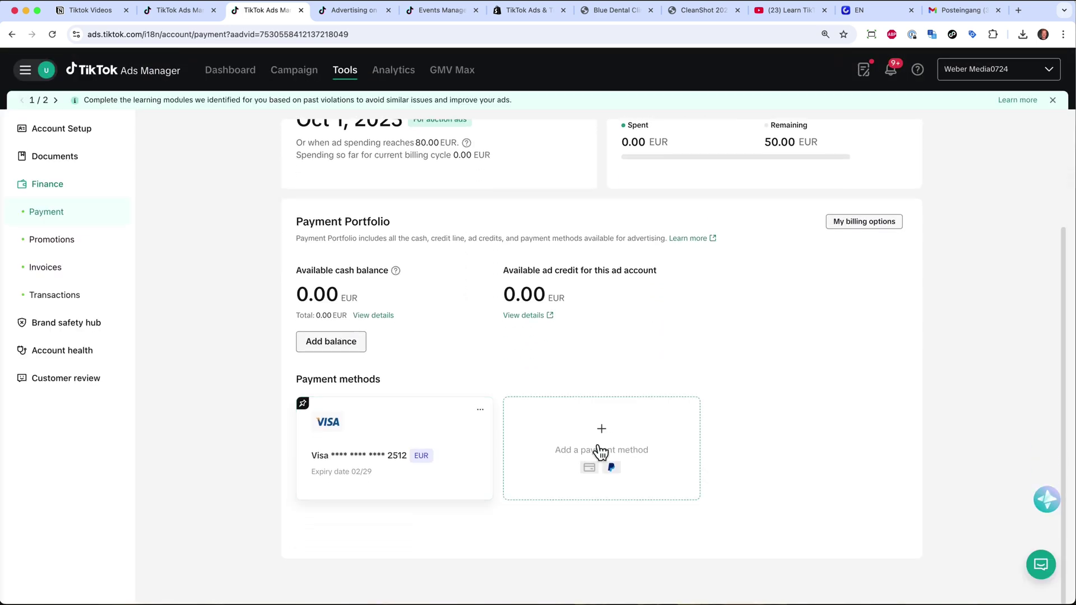
{"action": "left_click", "coordinate": [562, 445]}
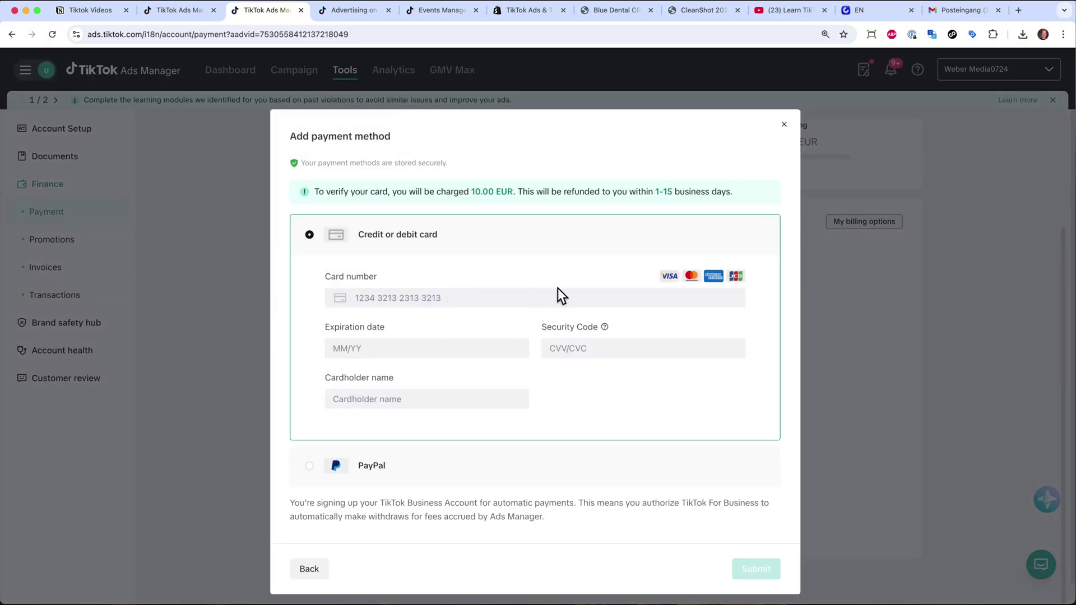
{"action": "left_click", "coordinate": [351, 472]}
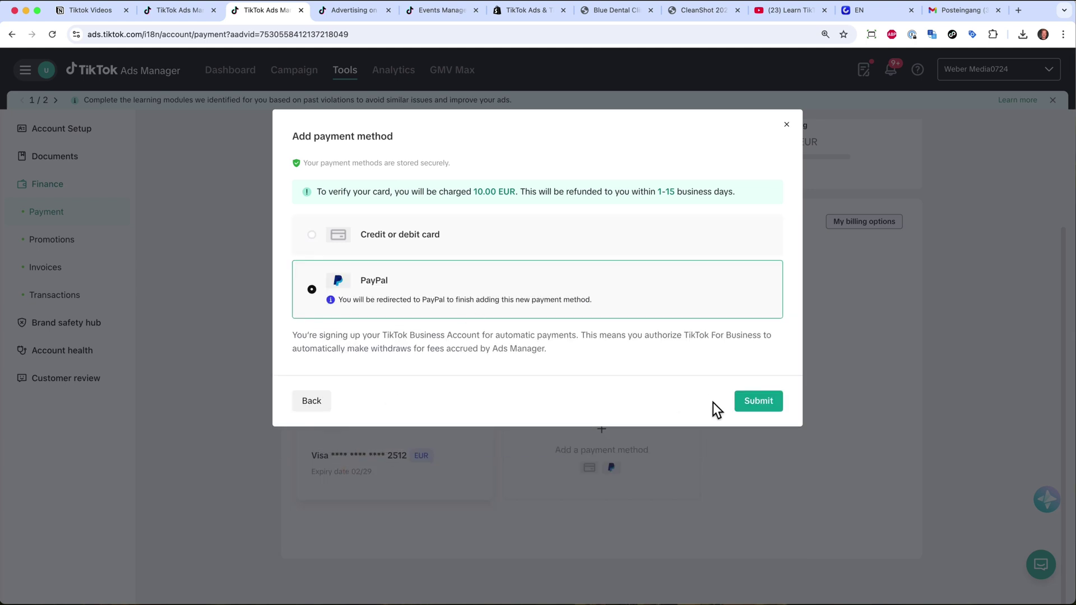
{"action": "left_click", "coordinate": [787, 125]}
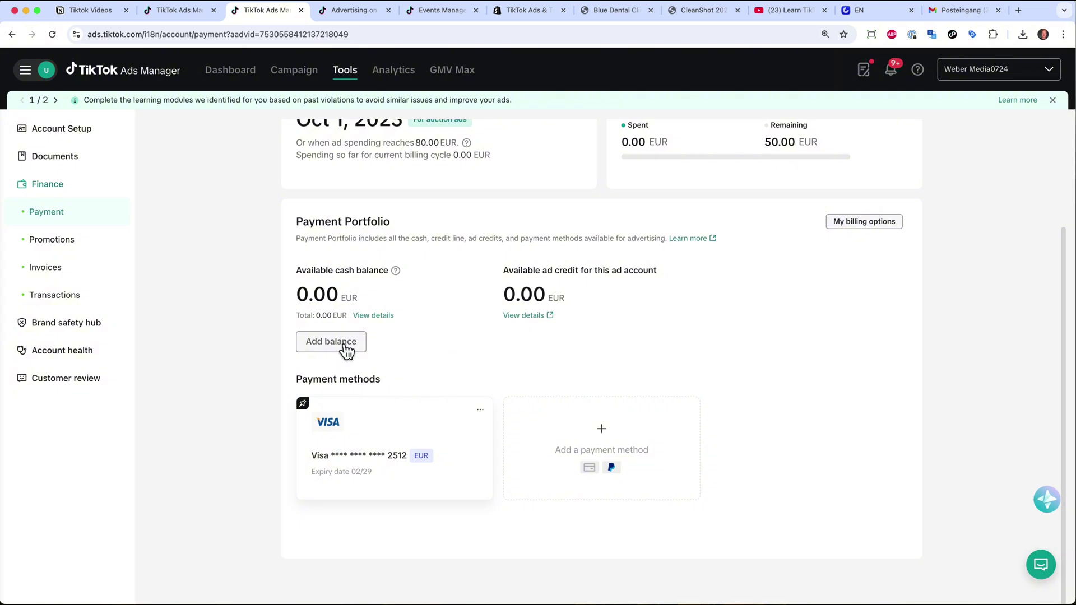
{"action": "scroll", "coordinate": [458, 355], "scroll_direction": "up", "scroll_amount": 2}
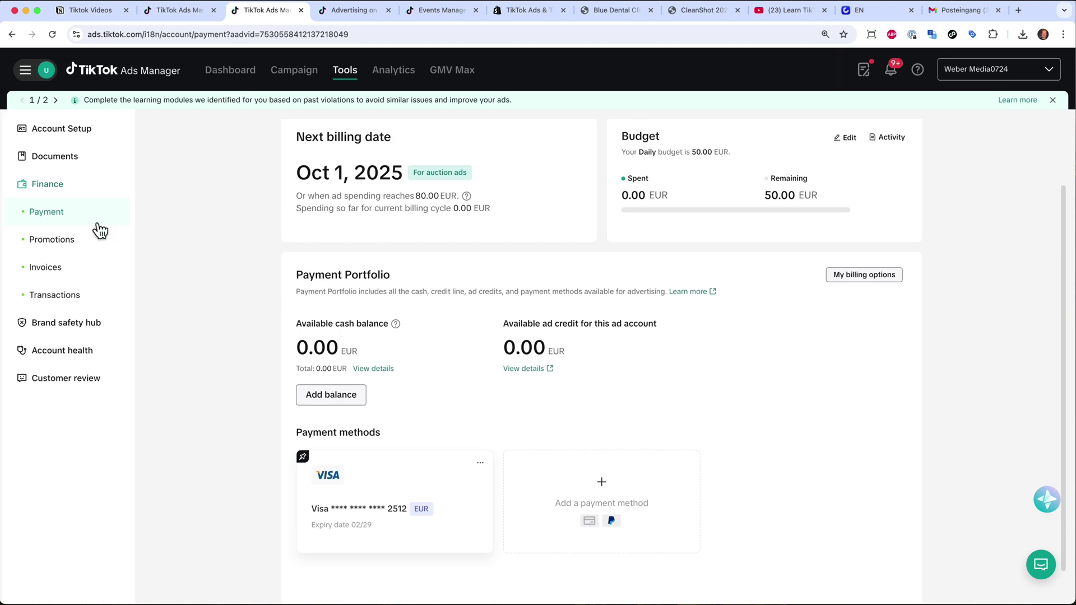
Open Finance > Invoices to list the seven paid invoices, latest 35.13 EUR
{"action": "left_click", "coordinate": [67, 275]}
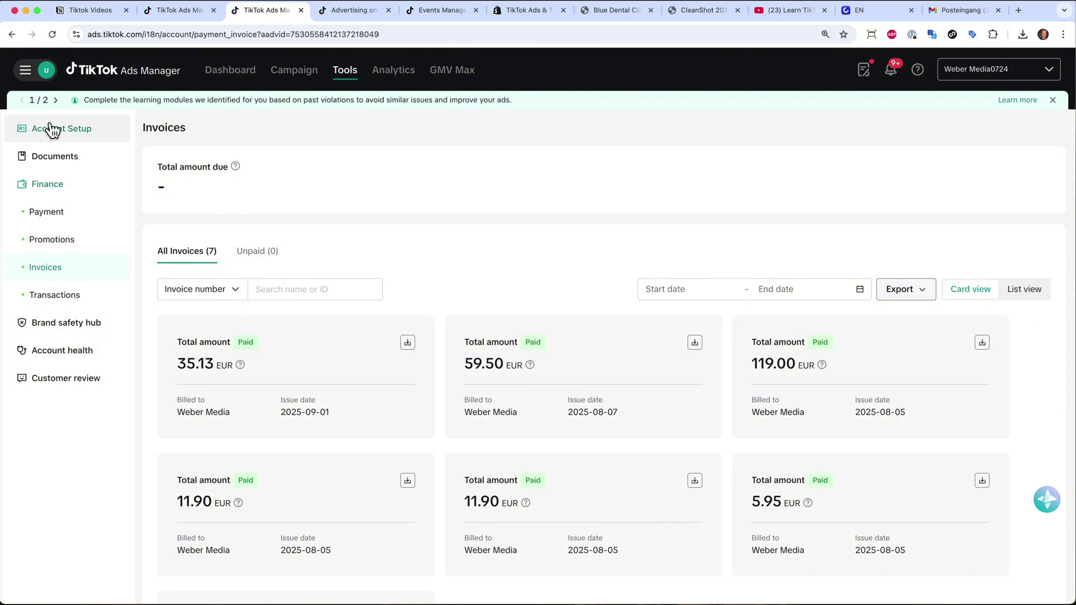
Open User Settings from the username in the TikTok for Business menu
{"action": "left_click", "coordinate": [25, 70]}
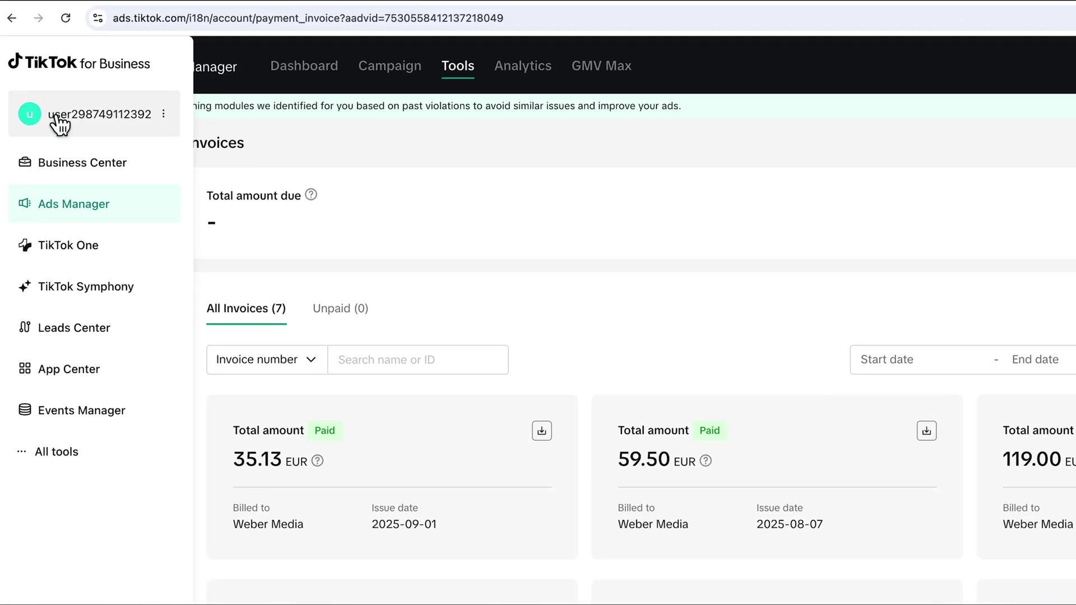
{"action": "left_click", "coordinate": [55, 115]}
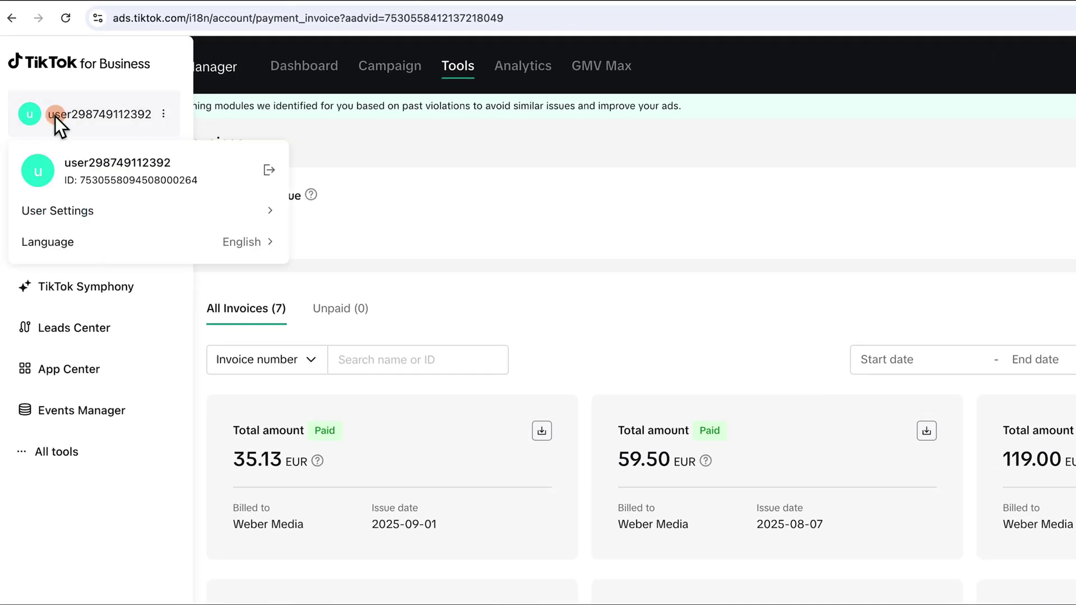
{"action": "left_click", "coordinate": [55, 211]}
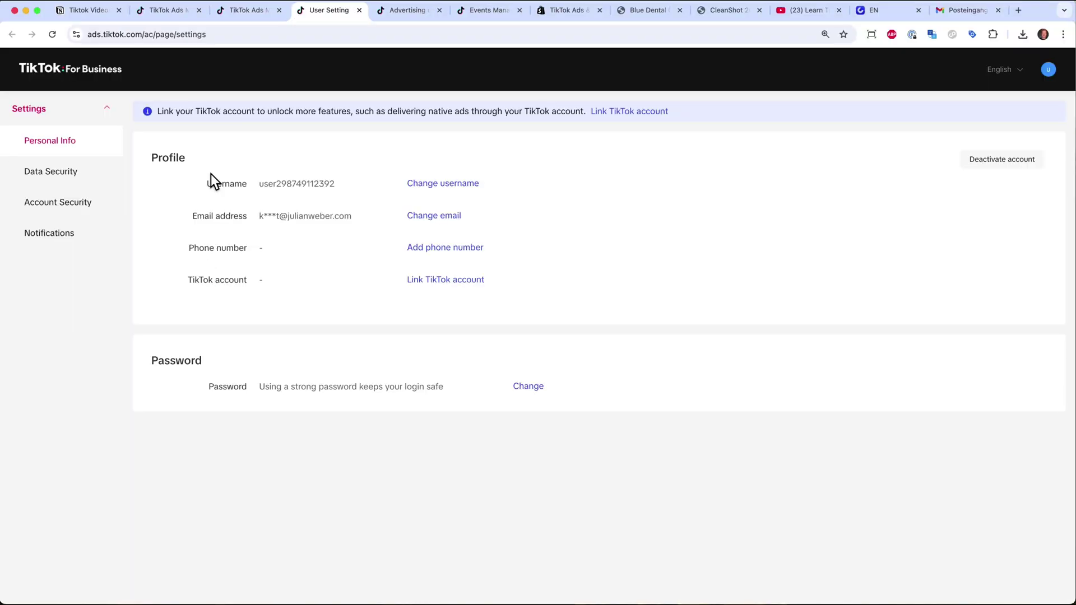
Link a TikTok account using the emailed verification code, then return to the Invoices tab
{"action": "left_click", "coordinate": [443, 282]}
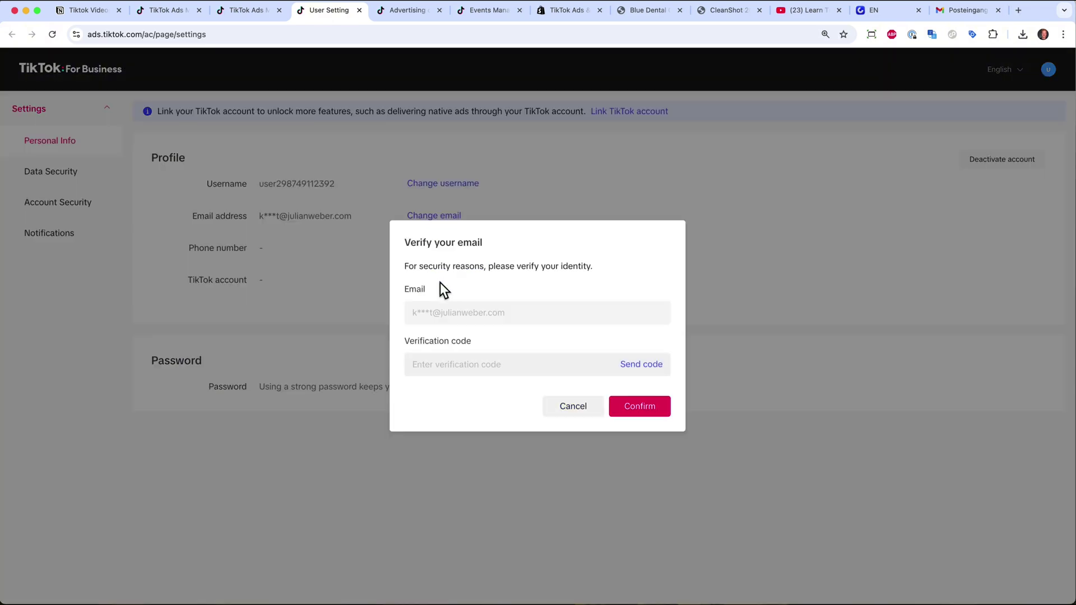
{"action": "left_click", "coordinate": [632, 364]}
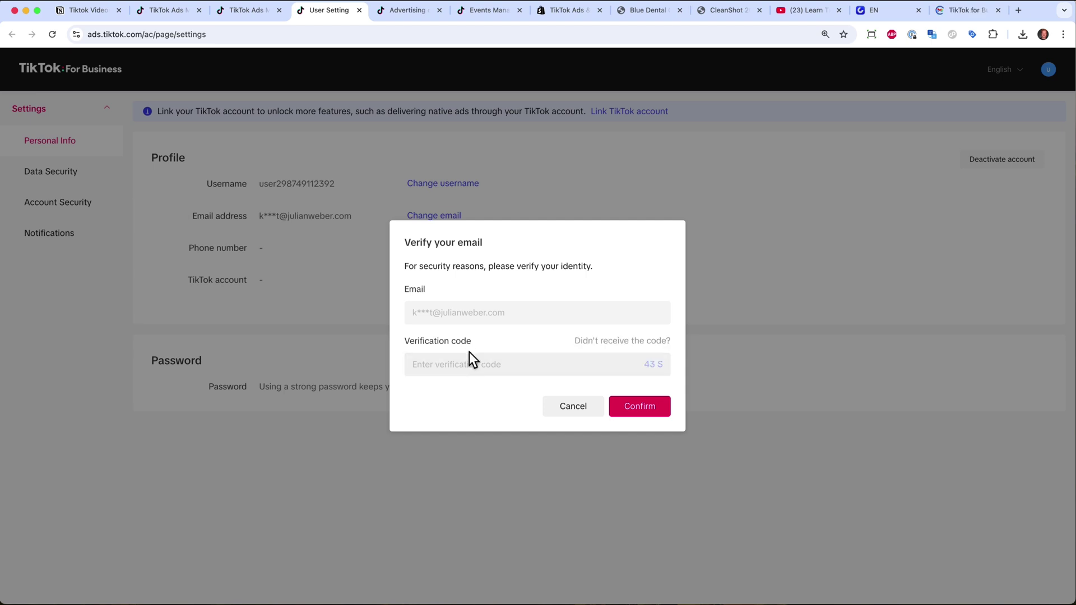
{"action": "left_click", "coordinate": [447, 363]}
{"action": "left_click", "coordinate": [651, 415]}
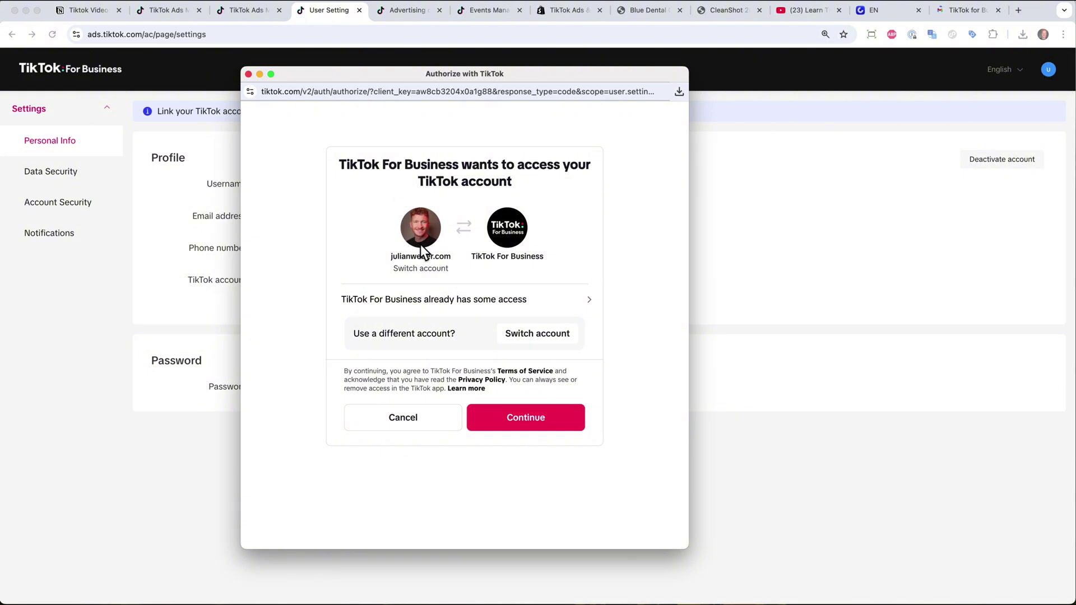
{"action": "left_click", "coordinate": [508, 421]}
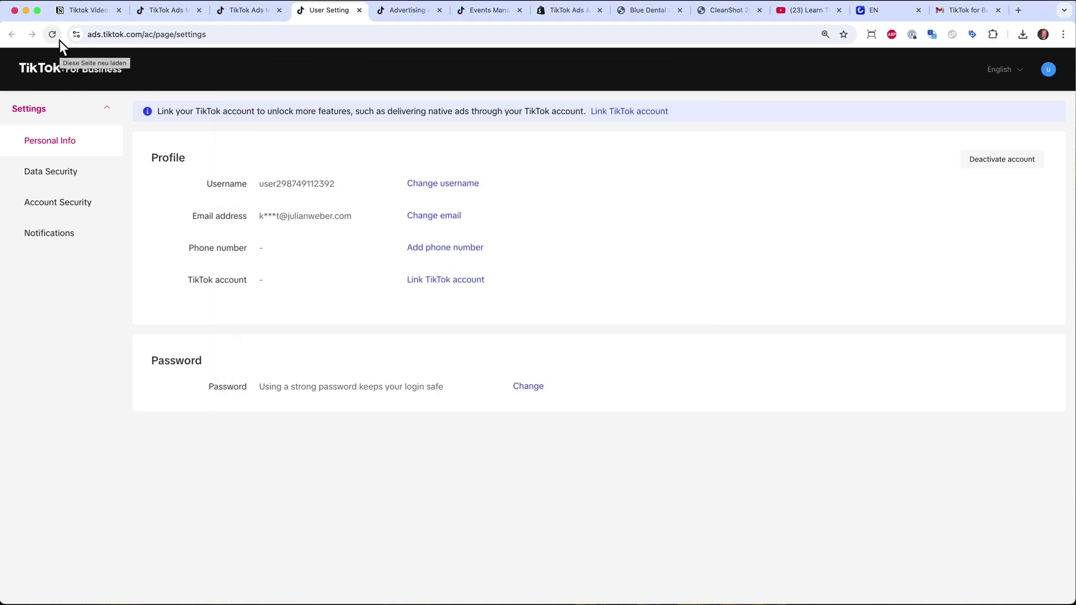
{"action": "left_click", "coordinate": [59, 40]}
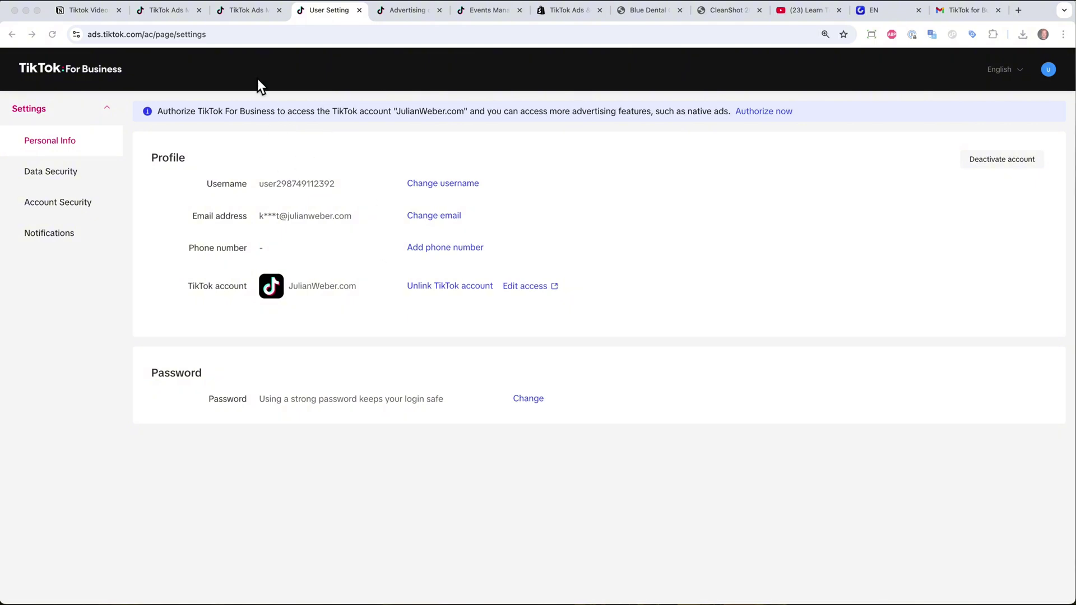
{"action": "left_click", "coordinate": [247, 11]}
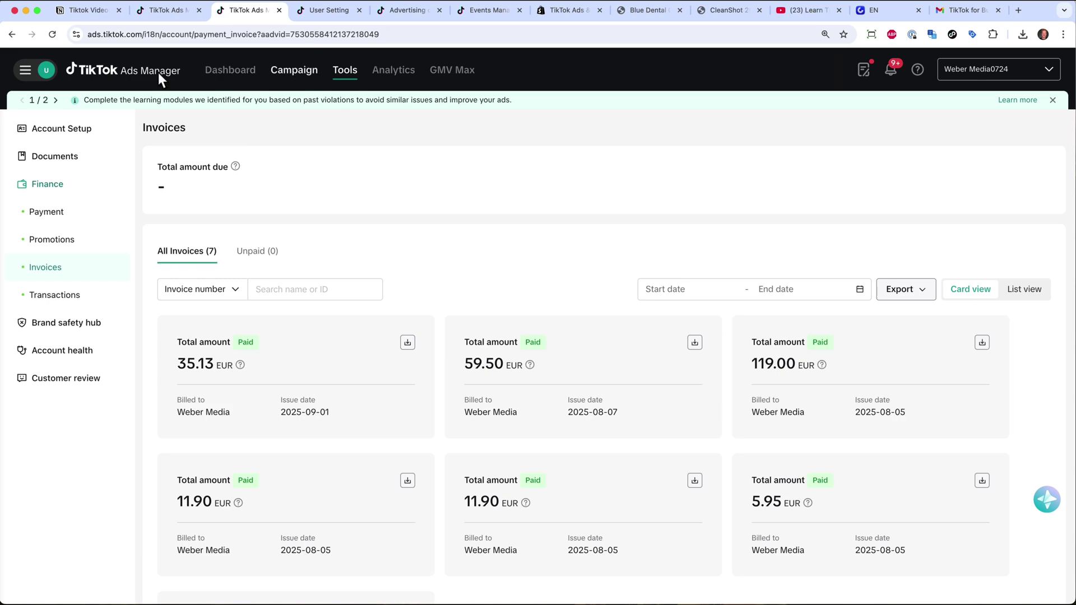
Browse the TikTok Symphony Creative Studio's Generate new TikToks home, then return to Invoices
{"action": "left_click", "coordinate": [25, 69]}
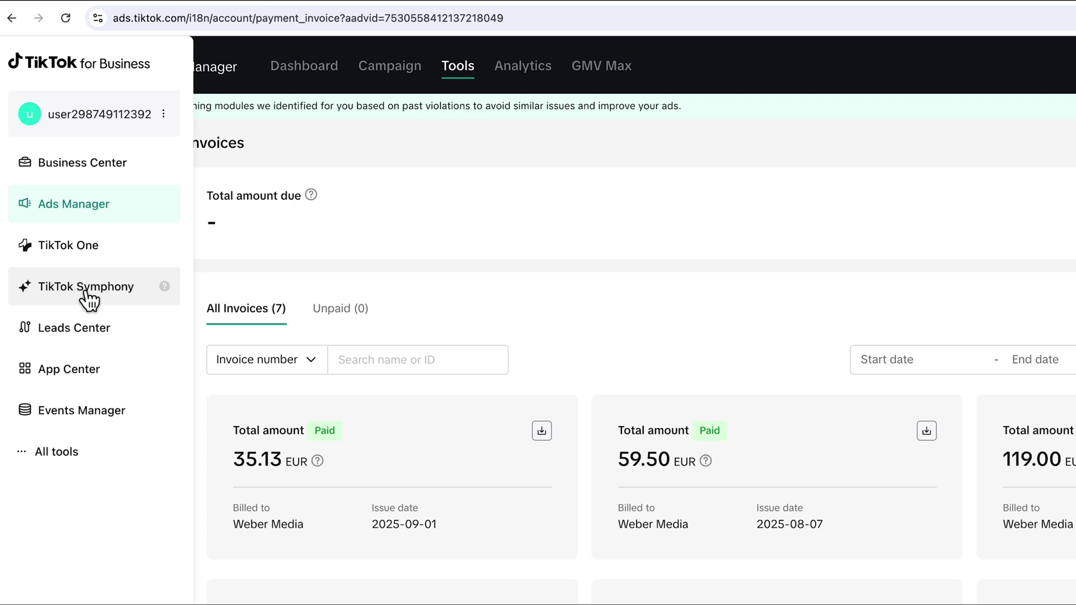
{"action": "left_click", "coordinate": [86, 288]}
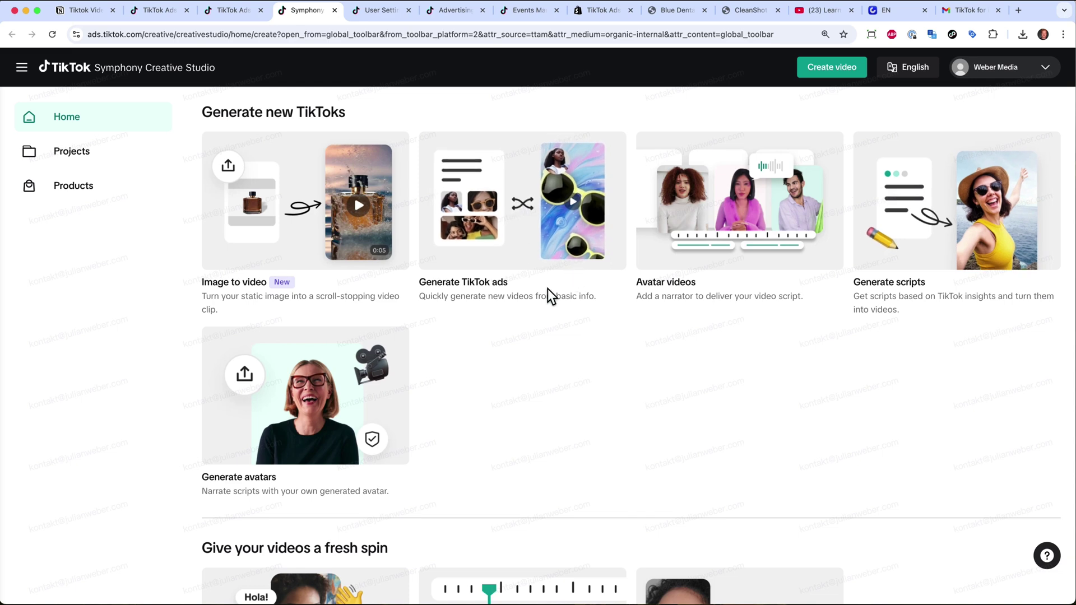
{"action": "scroll", "coordinate": [546, 288], "scroll_direction": "down", "scroll_amount": 4}
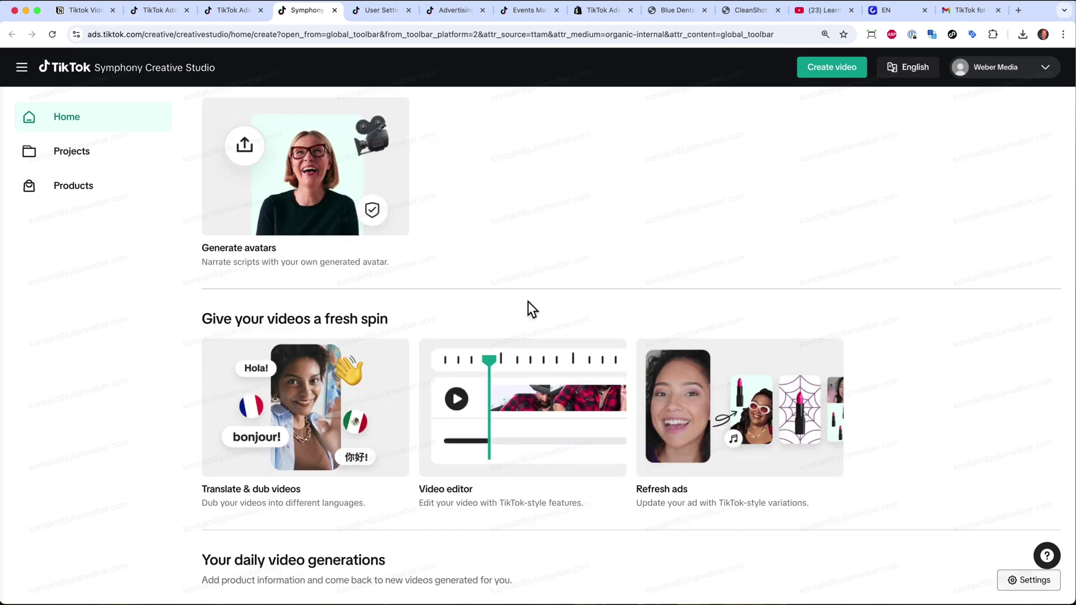
{"action": "scroll", "coordinate": [579, 302], "scroll_direction": "up", "scroll_amount": 4}
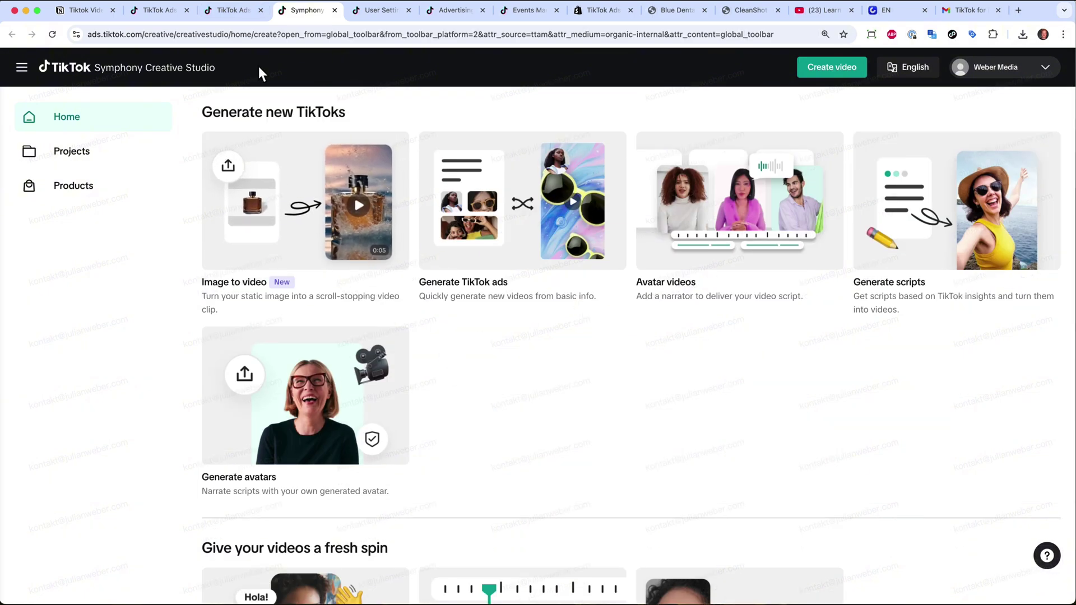
{"action": "left_click", "coordinate": [237, 19]}
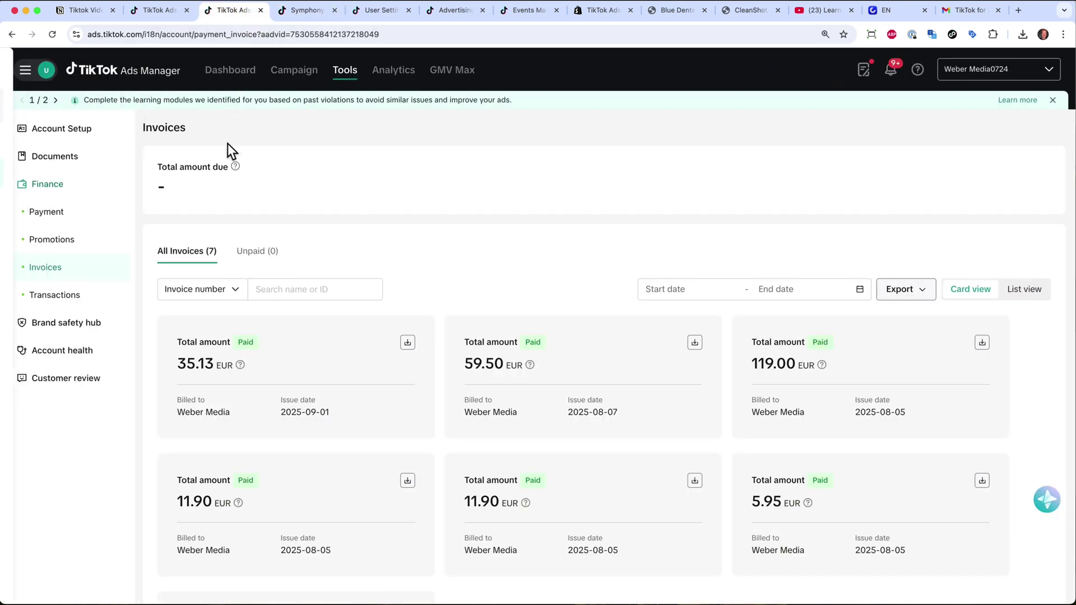
Start a Sales campaign with Website destination as a Manual campaign, then switch to the free-course page
{"action": "left_click", "coordinate": [32, 74]}
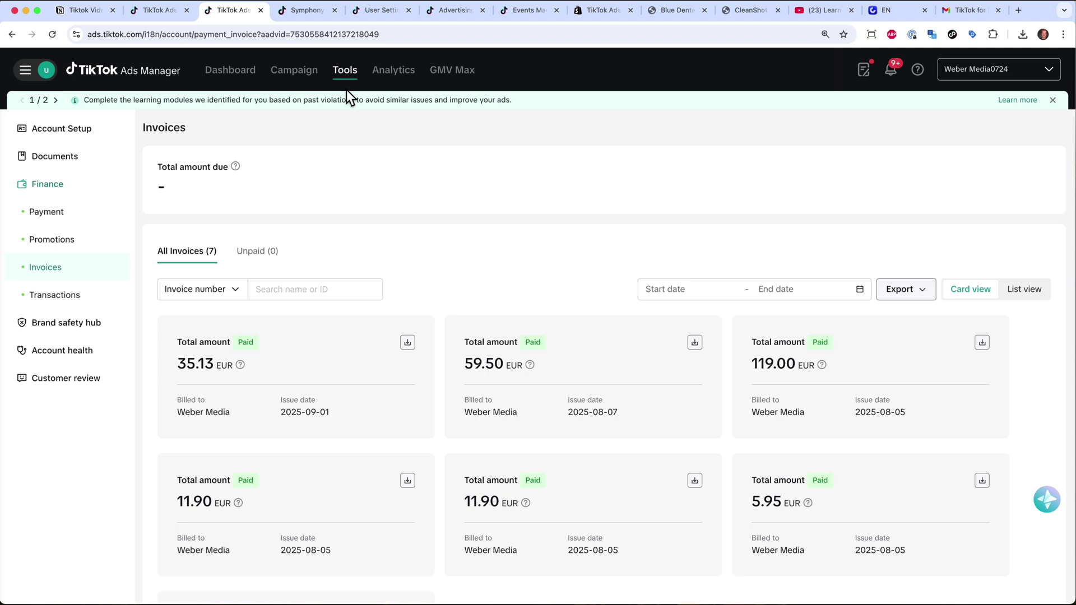
{"action": "mouse_move", "coordinate": [345, 71]}
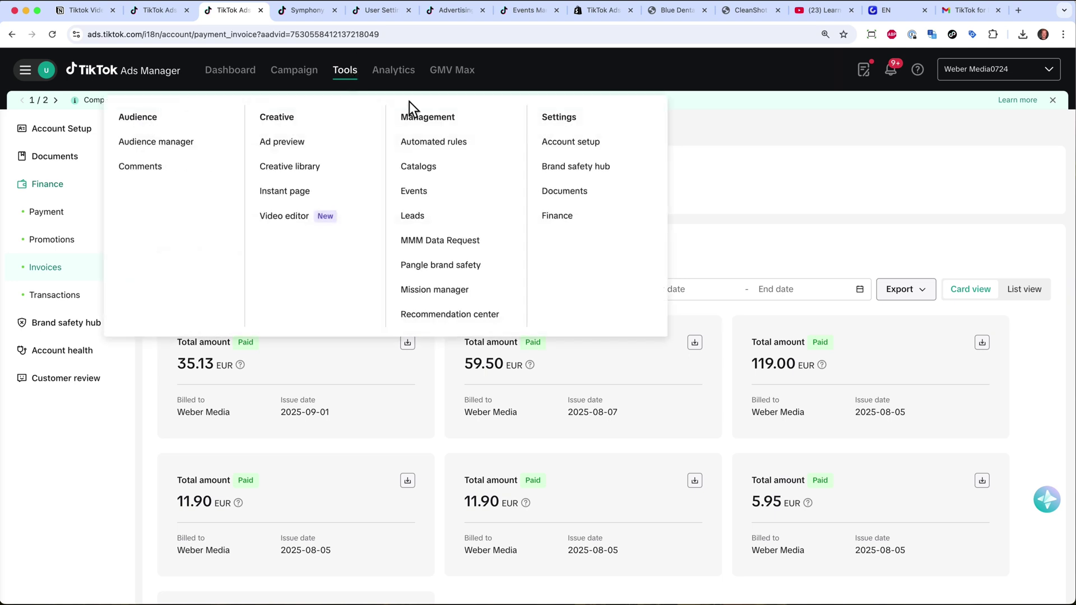
{"action": "left_click", "coordinate": [294, 71]}
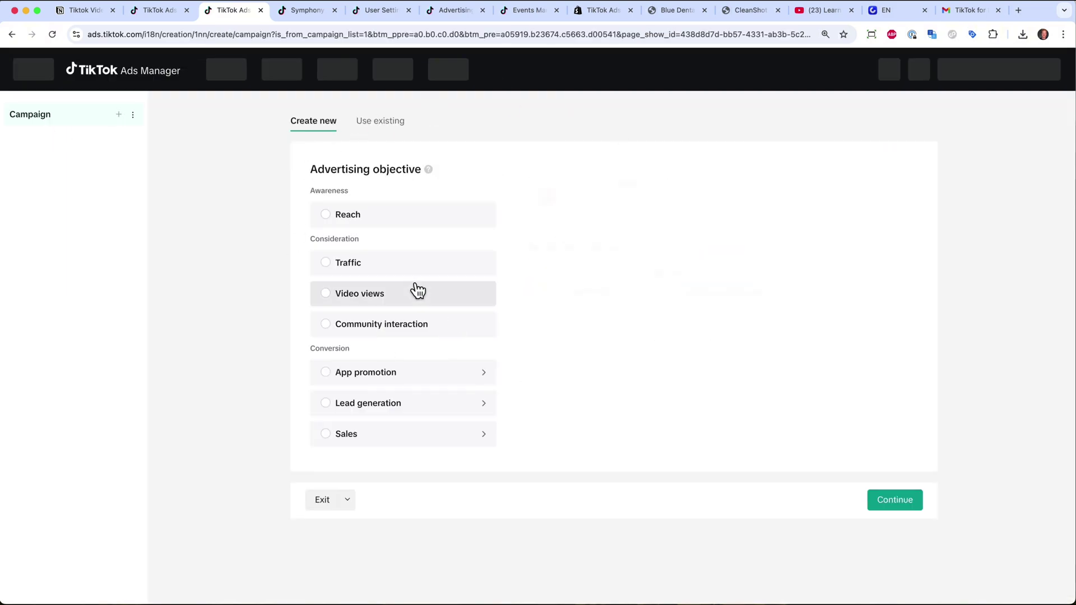
{"action": "left_click", "coordinate": [368, 440]}
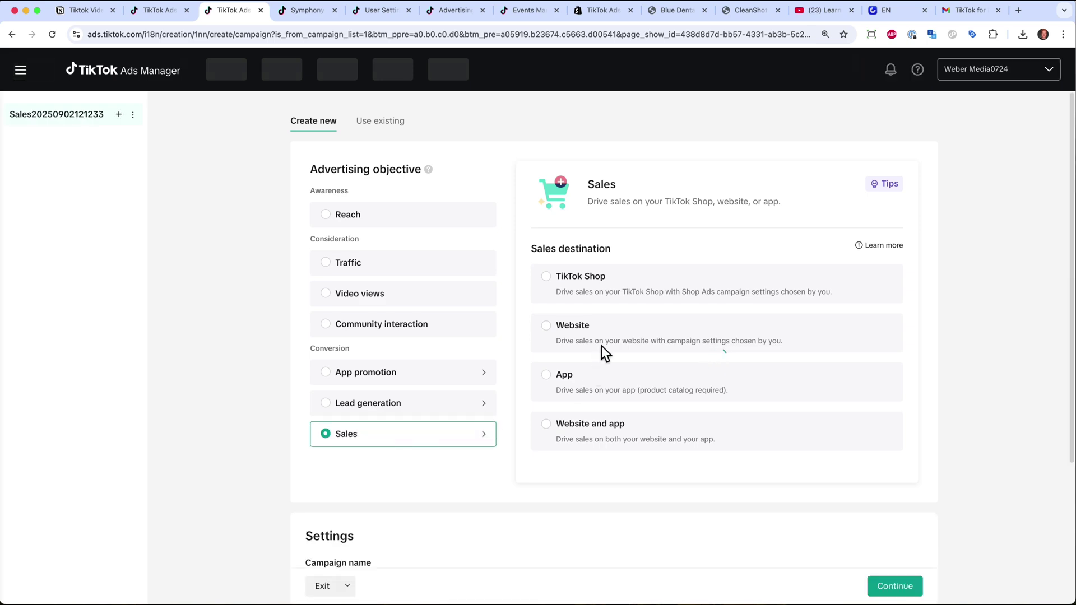
{"action": "left_click", "coordinate": [567, 332]}
{"action": "left_click", "coordinate": [562, 386]}
{"action": "scroll", "coordinate": [744, 401], "scroll_direction": "down", "scroll_amount": 8}
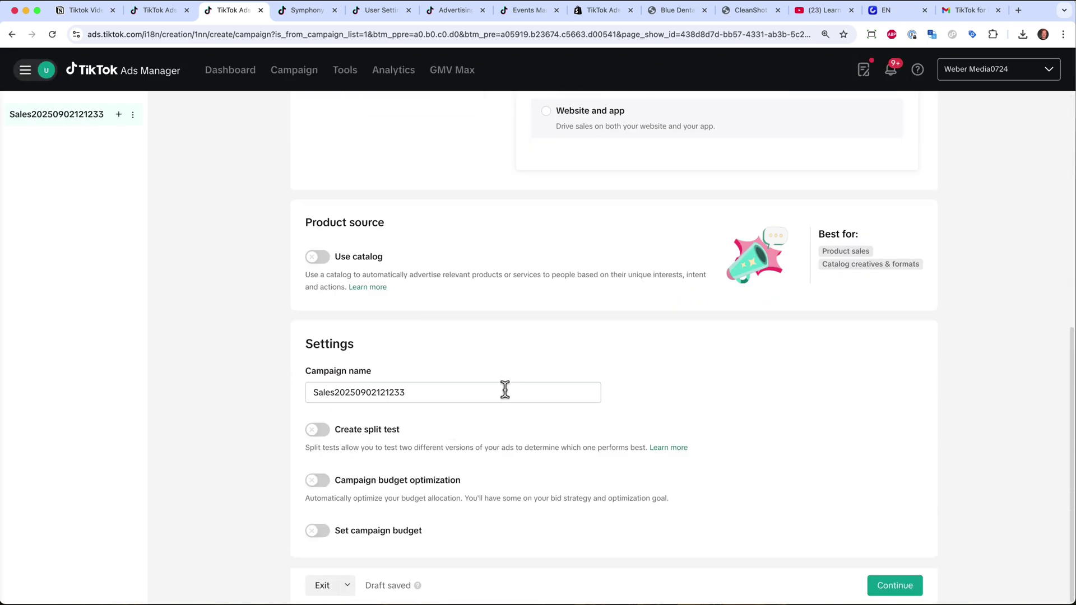
{"action": "scroll", "coordinate": [505, 391], "scroll_direction": "up", "scroll_amount": 8}
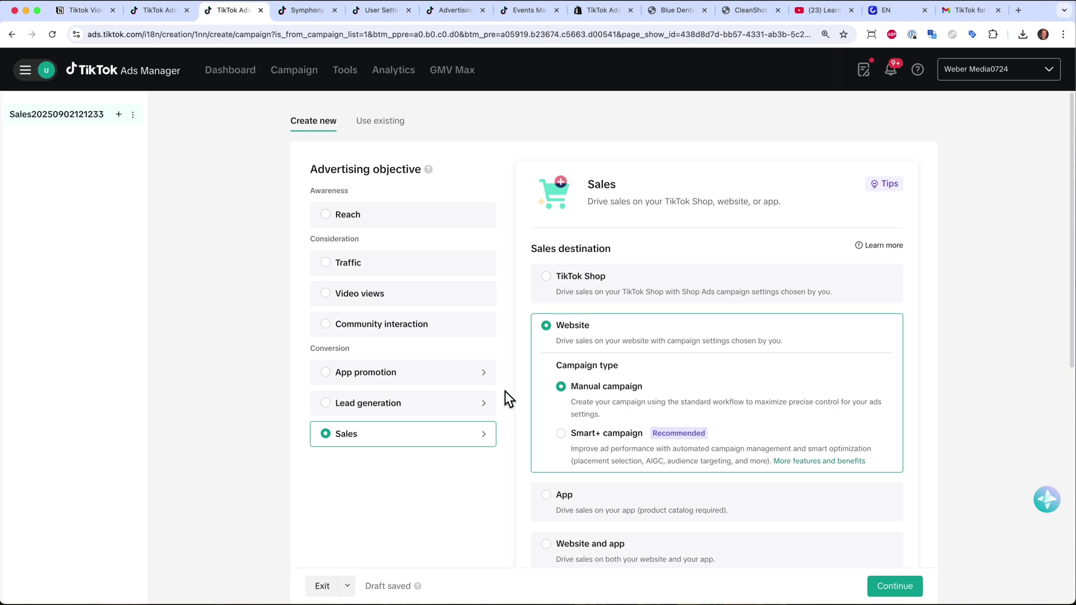
{"action": "left_click", "coordinate": [894, 10]}
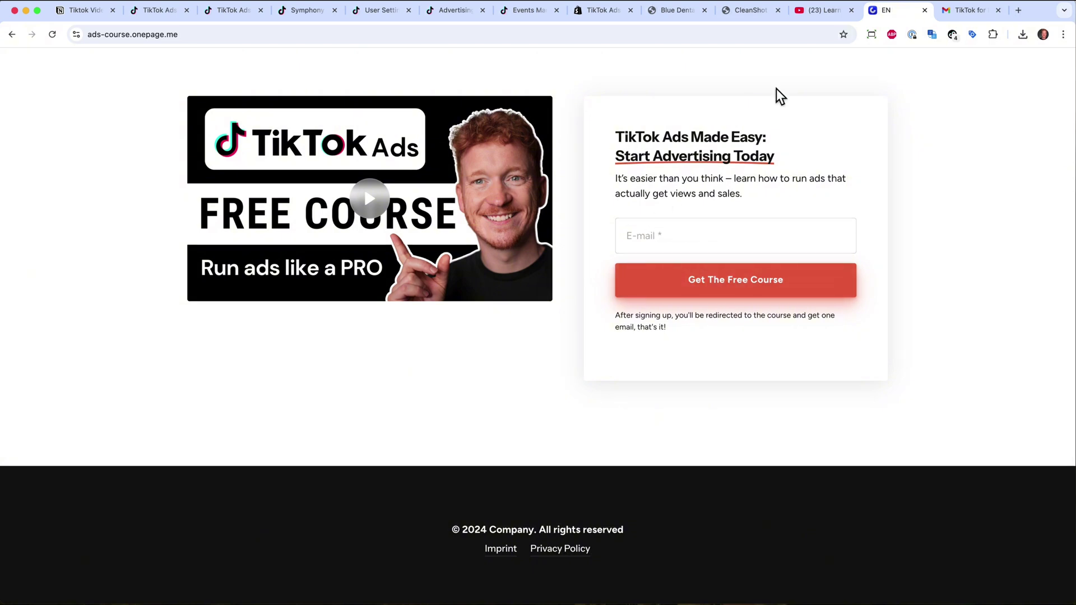
Switch to the 'Learn TikTok Ads in 7min - Tutorial 2025' YouTube tab
{"action": "left_click", "coordinate": [825, 16]}
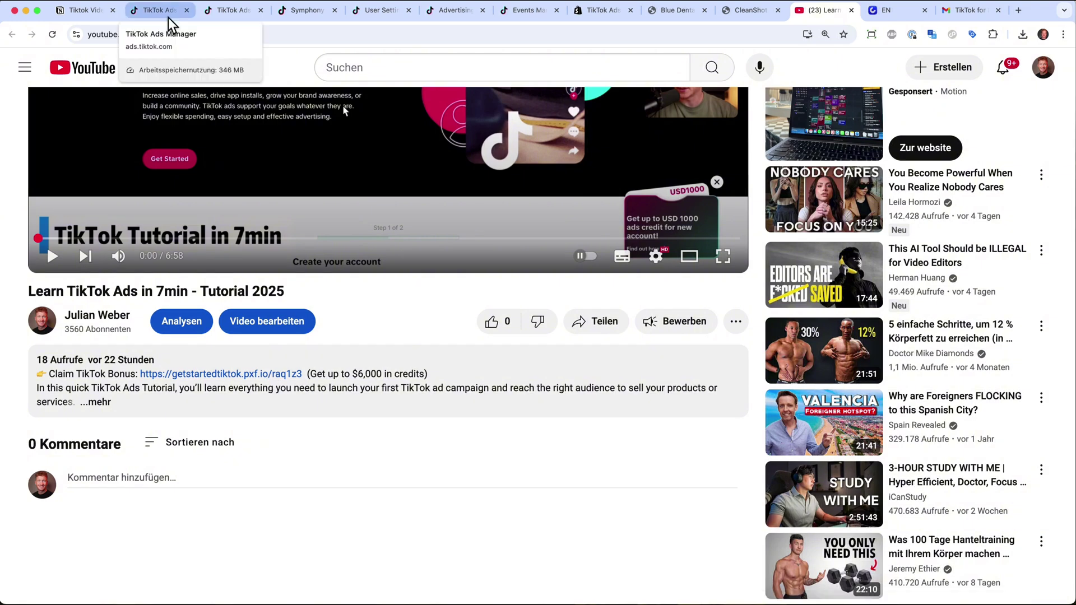
Return to the empty campaign objective page, then view the Business Center umbrella diagram
{"action": "left_click", "coordinate": [169, 16]}
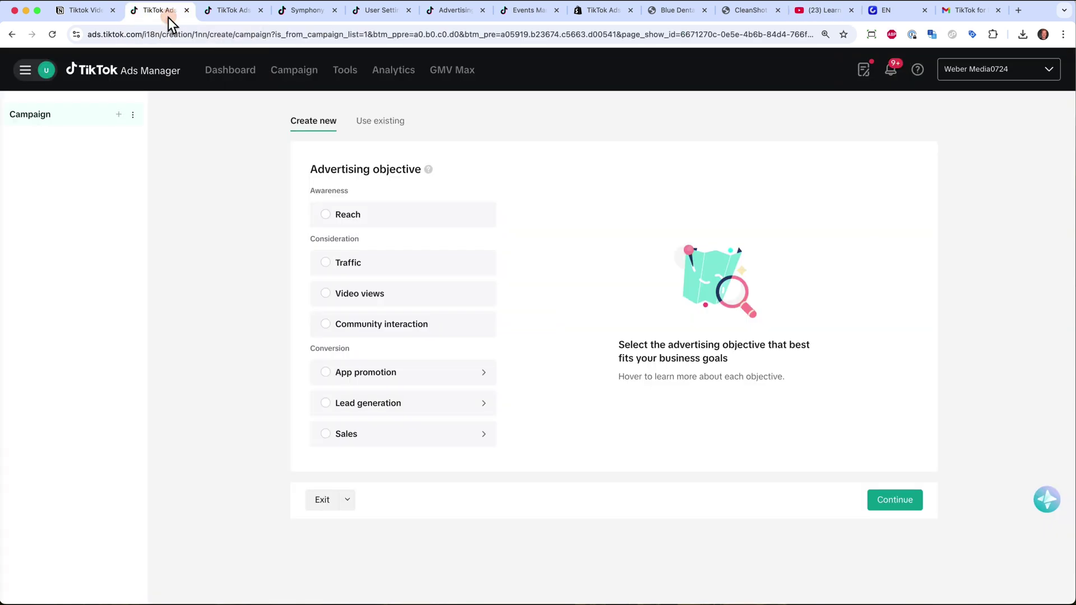
{"action": "mouse_move", "coordinate": [49, 79]}
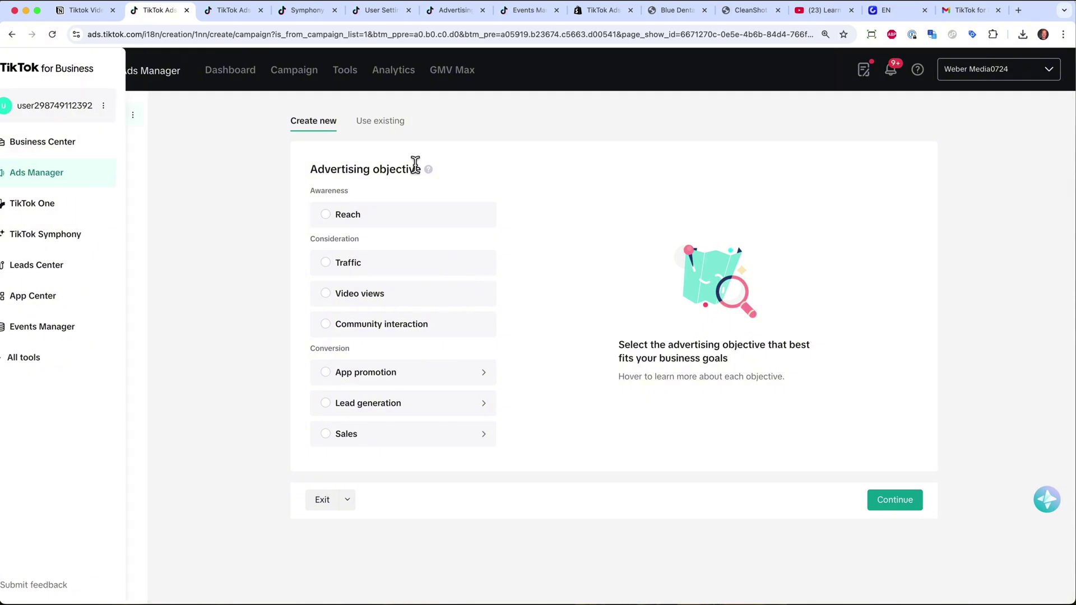
{"action": "left_click", "coordinate": [684, 20]}
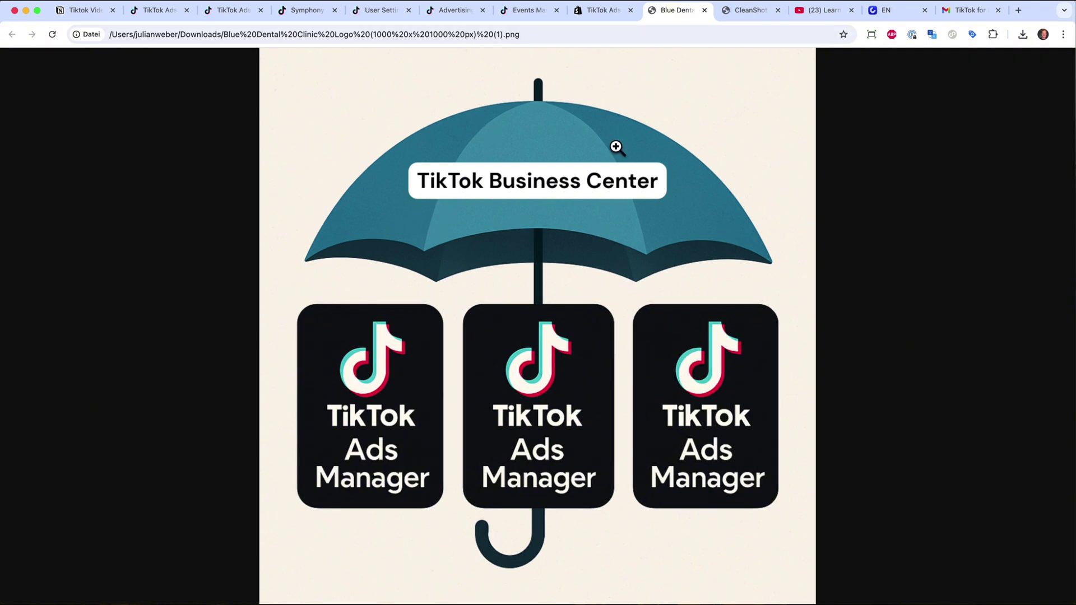
Bring up the CleanShot screenshot of Business Center benefits: asset management, permissions, agency collaboration, extra tools
{"action": "left_click", "coordinate": [748, 10]}
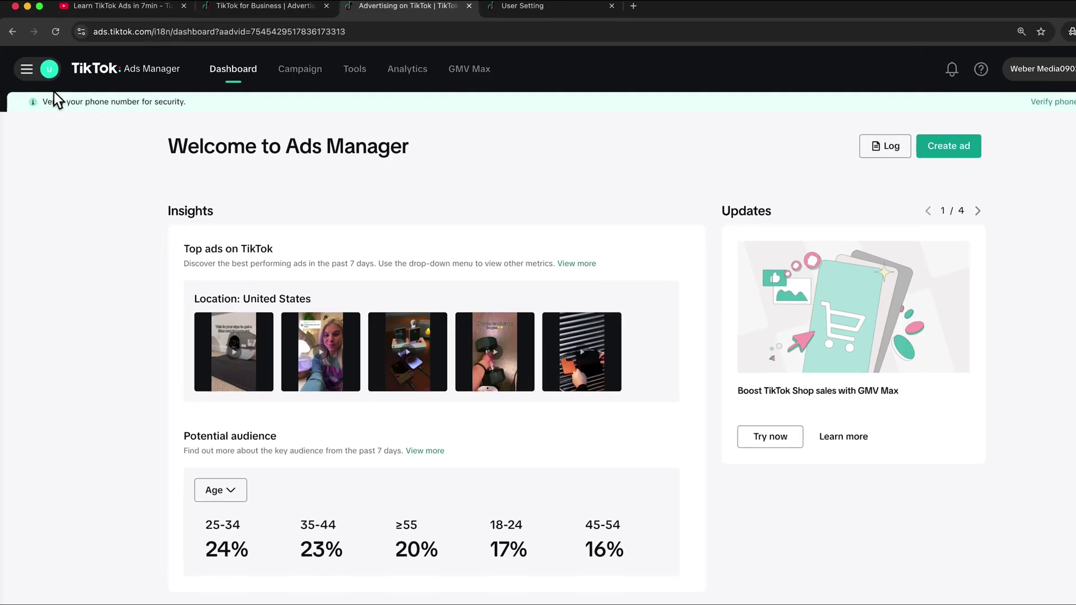
Launch Business Center from the TikTok for Business menu, showing 1 user, 1 advertiser account and 0.00 USD balance
{"action": "left_click", "coordinate": [24, 68]}
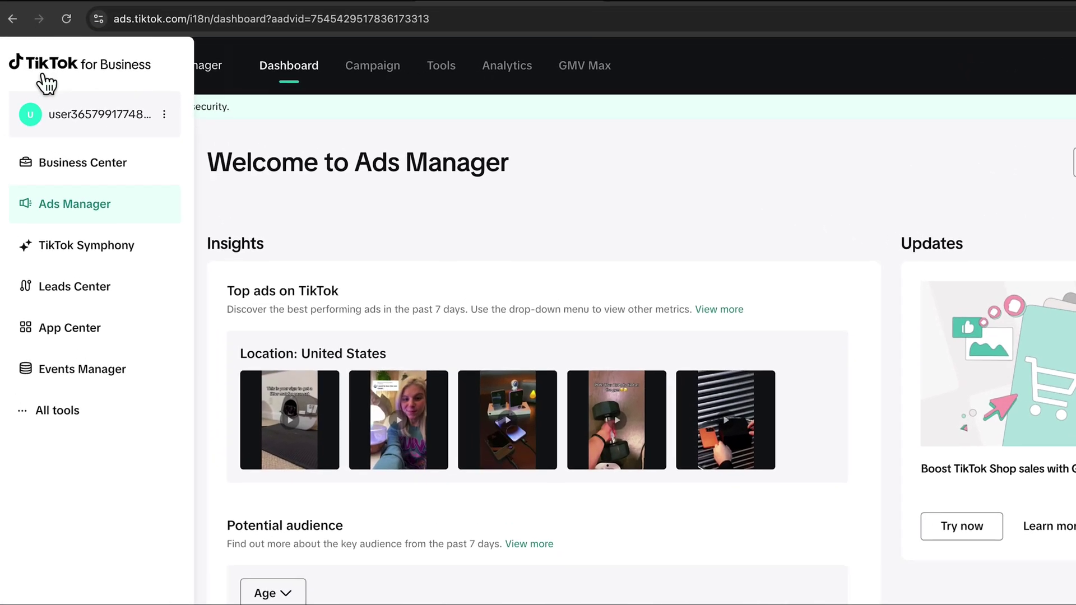
{"action": "left_click", "coordinate": [67, 165]}
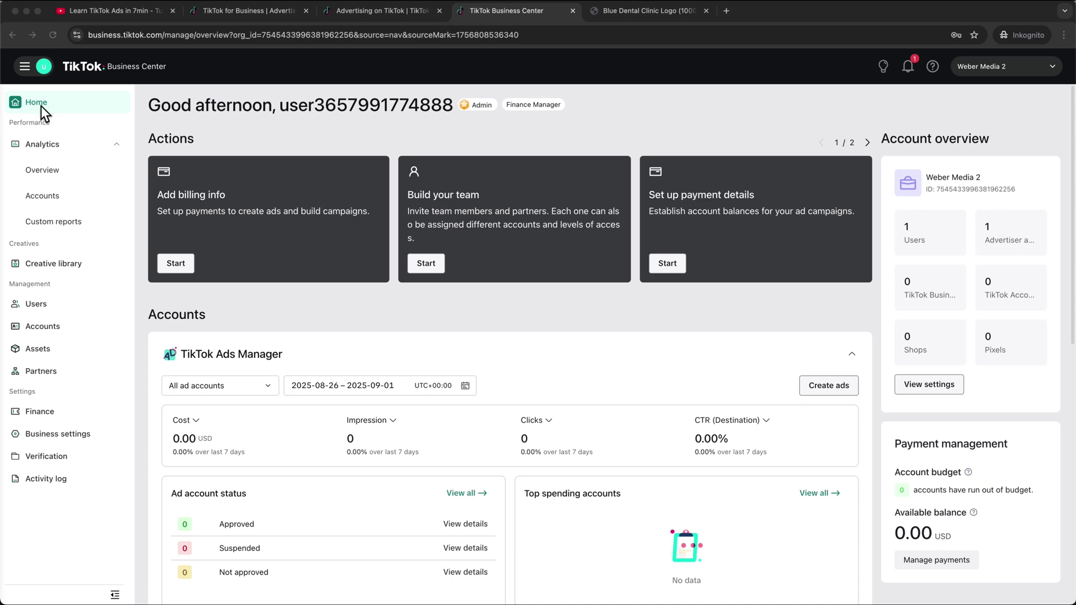
Review the Analytics Overview page covering all ad accounts
{"action": "left_click", "coordinate": [55, 173]}
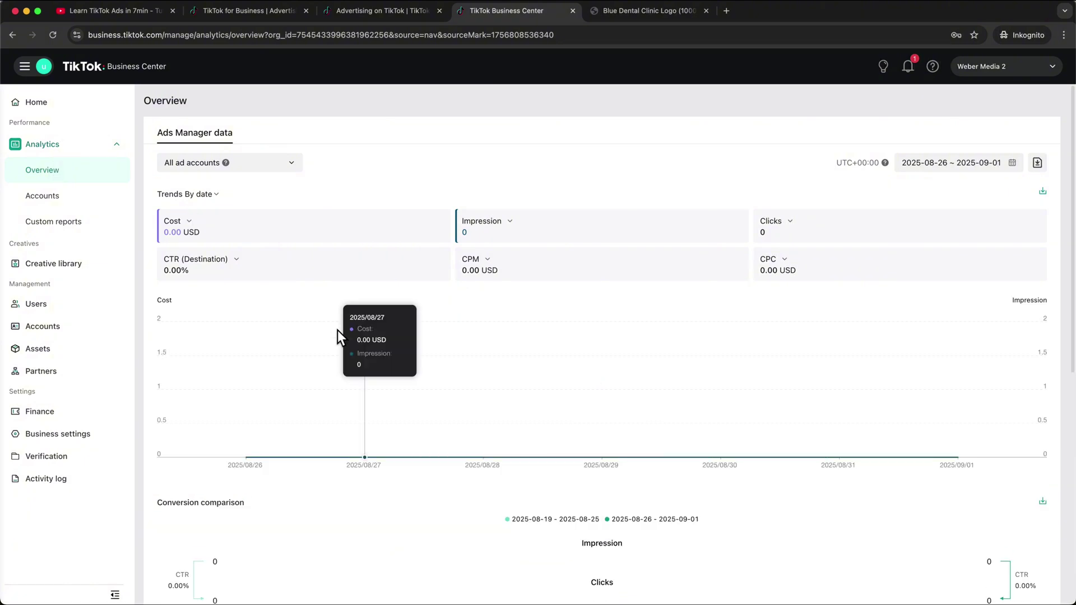
{"action": "scroll", "coordinate": [337, 336], "scroll_direction": "down", "scroll_amount": 3}
{"action": "scroll", "coordinate": [338, 330], "scroll_direction": "up", "scroll_amount": 4}
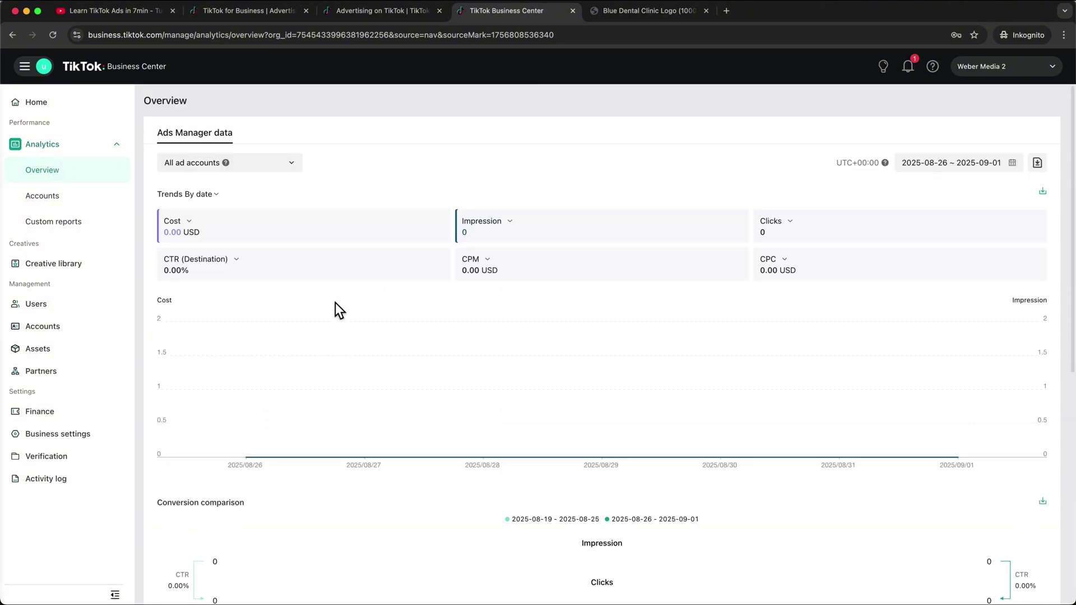
Open the Analytics Accounts report showing the ad account's 0.00 USD cost and 0 impressions
{"action": "left_click", "coordinate": [65, 206]}
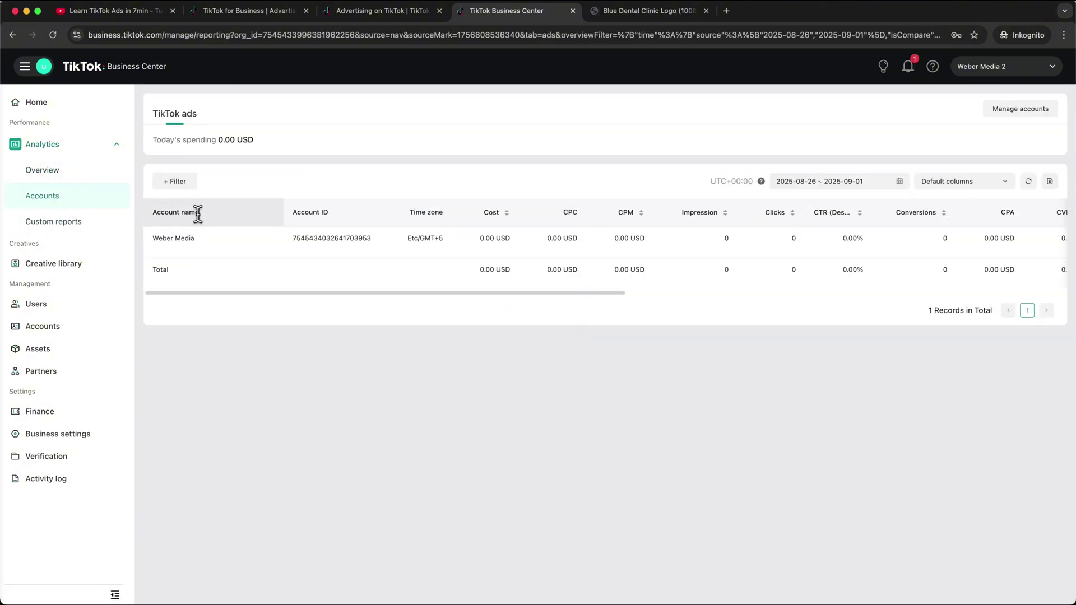
{"action": "mouse_move", "coordinate": [185, 251]}
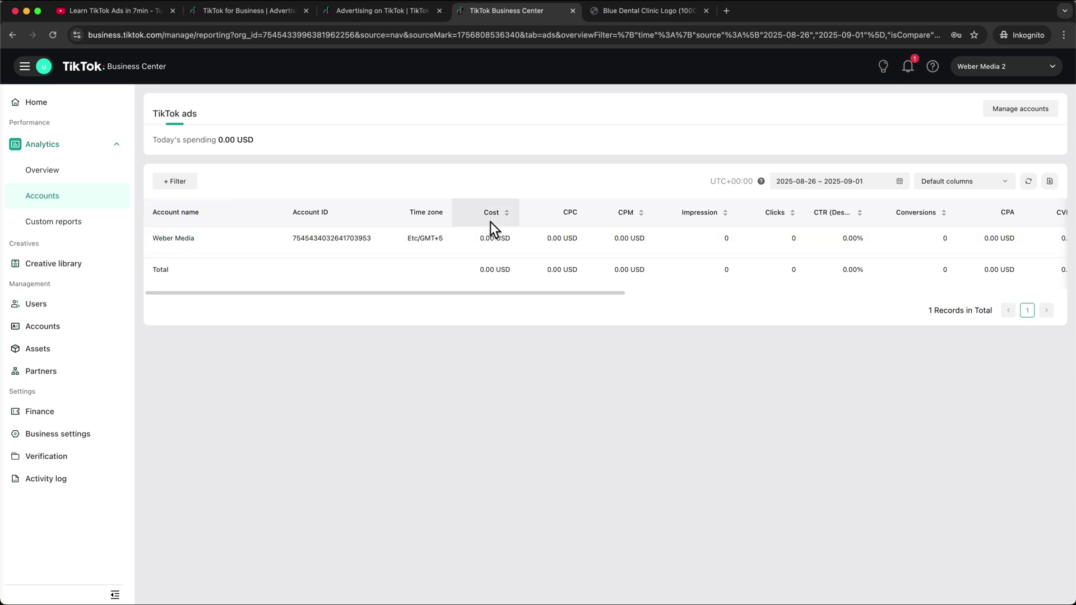
{"action": "mouse_move", "coordinate": [625, 213]}
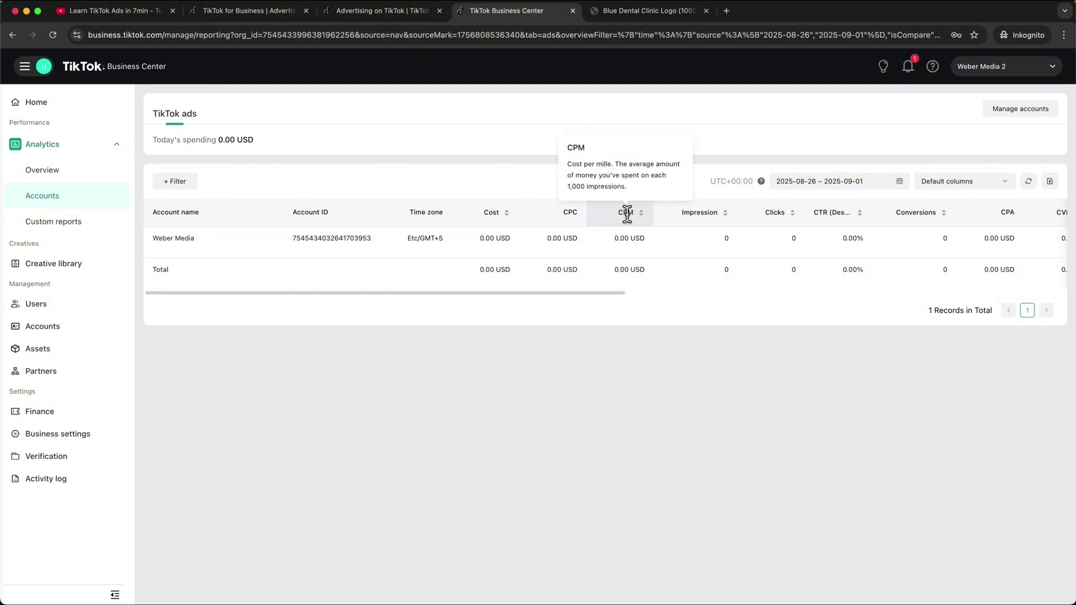
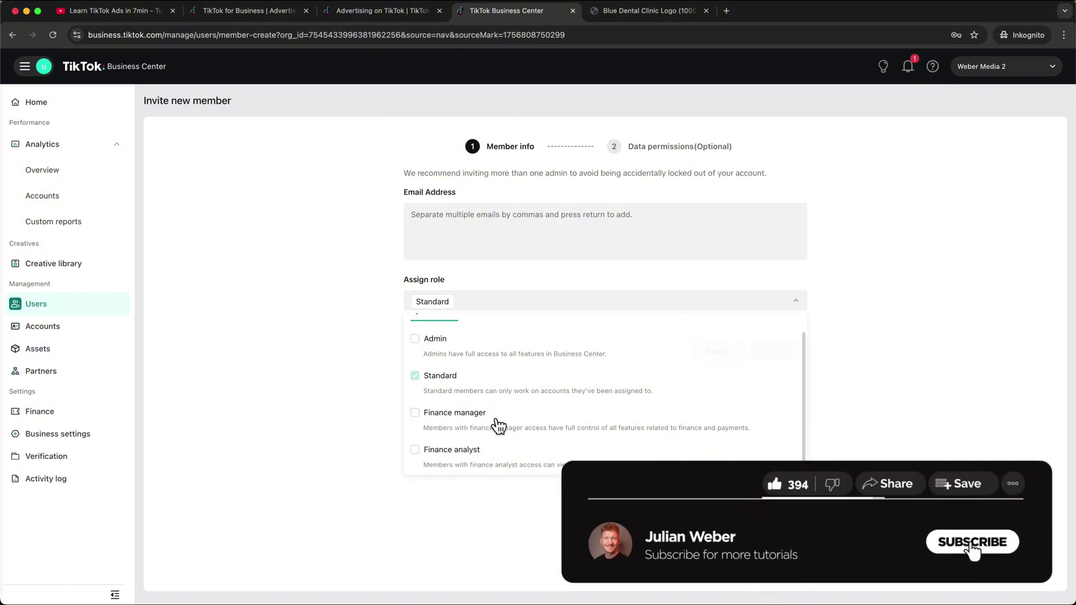
Keep the Standard role, then begin a Request Access for another business's advertiser account
{"action": "left_click", "coordinate": [505, 194]}
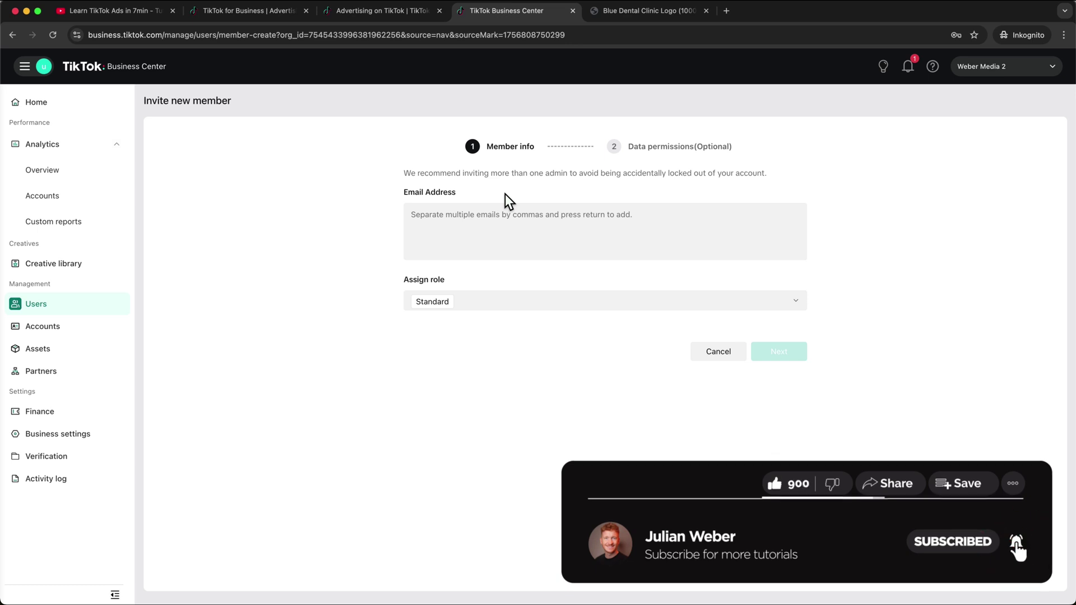
{"action": "left_click", "coordinate": [54, 327]}
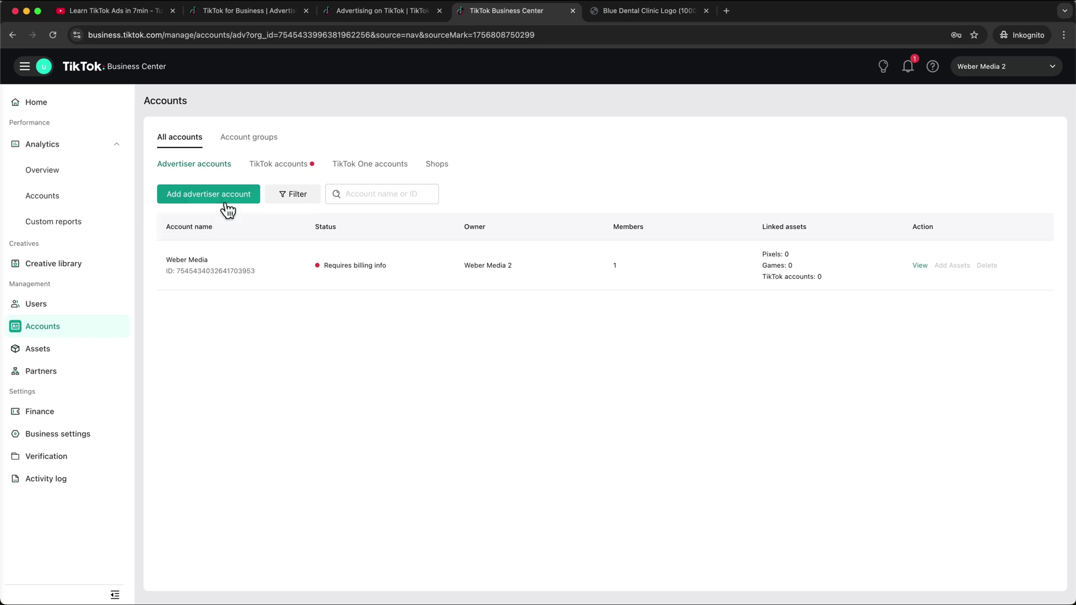
{"action": "left_click", "coordinate": [227, 208]}
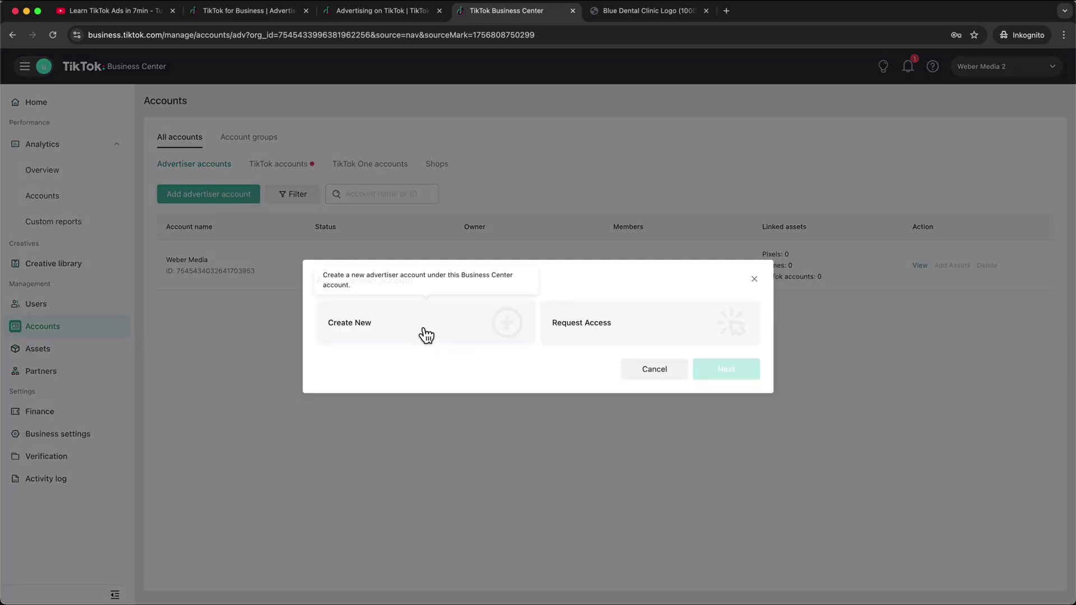
{"action": "left_click", "coordinate": [653, 335]}
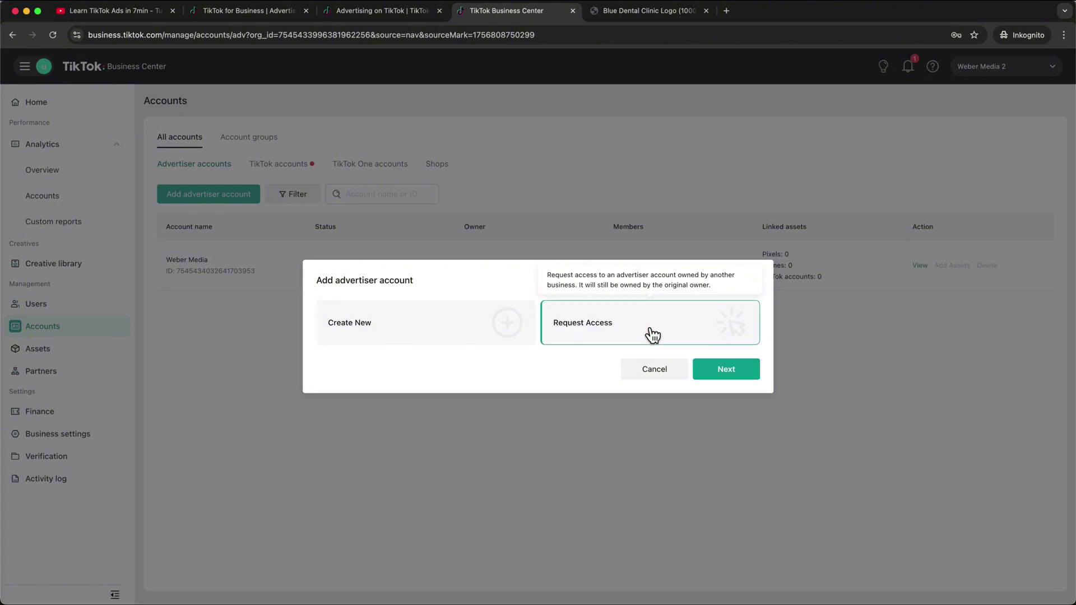
{"action": "left_click", "coordinate": [725, 367]}
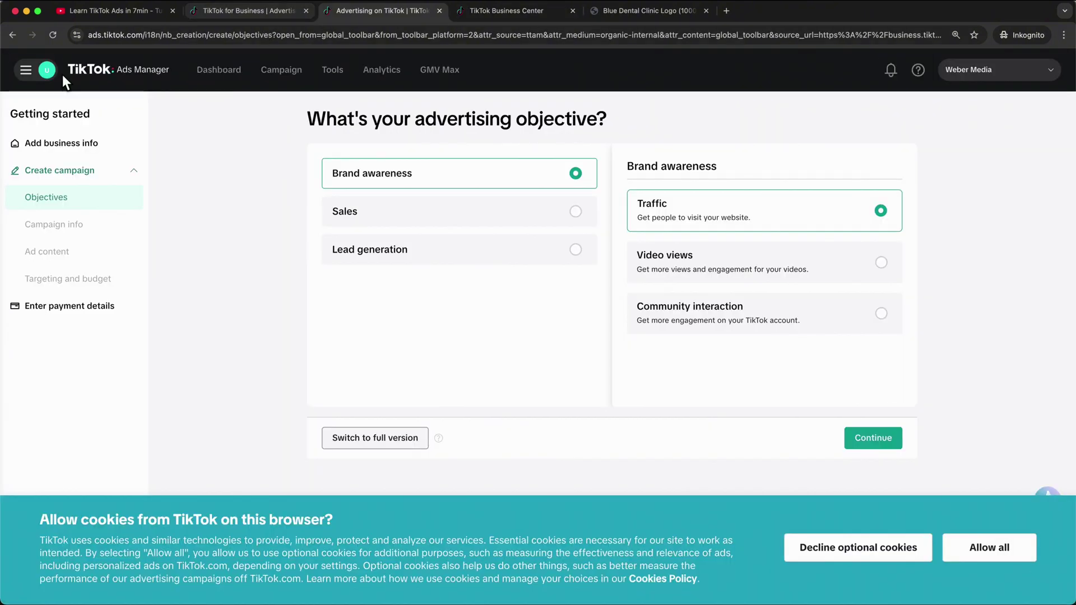
Select the ad account's ID in the Ads Manager account list, then return to Business Center
{"action": "mouse_move", "coordinate": [28, 73]}
{"action": "left_click", "coordinate": [60, 106]}
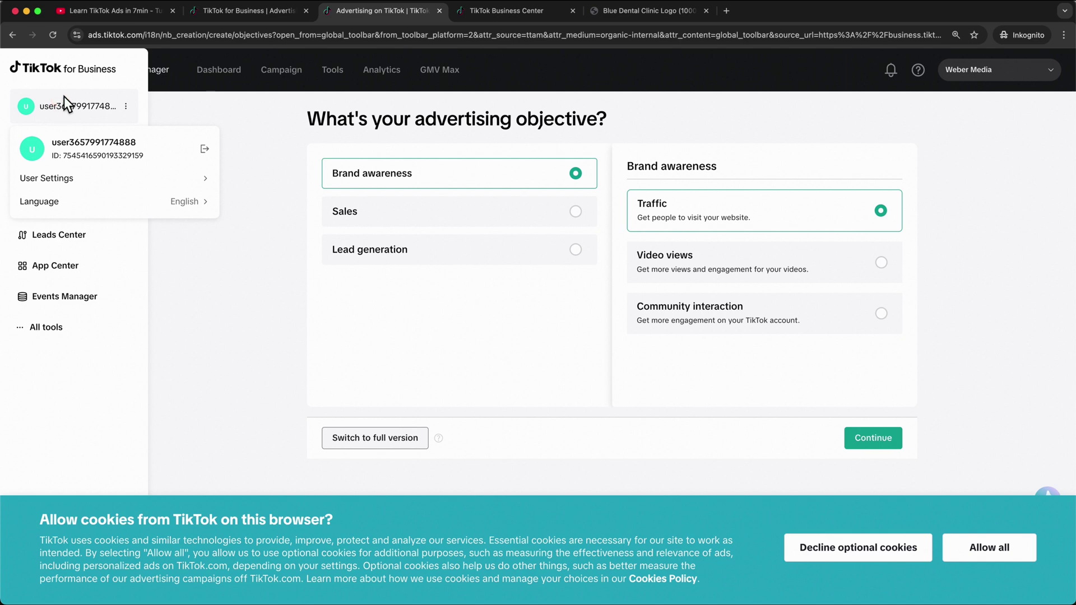
{"action": "left_click", "coordinate": [1000, 73]}
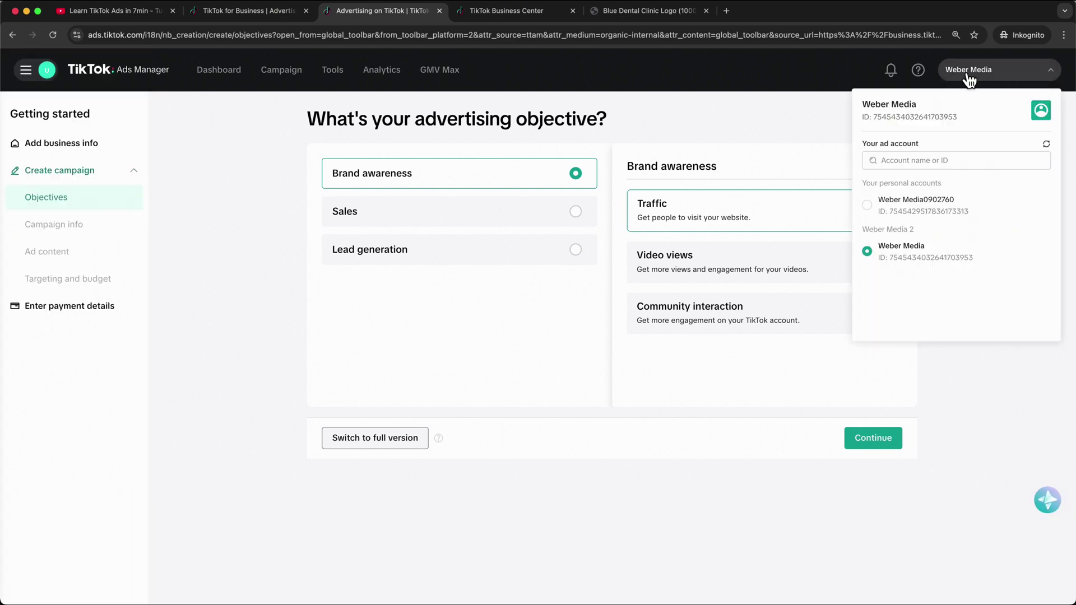
{"action": "left_click_drag", "start_coordinate": [978, 259], "coordinate": [887, 260]}
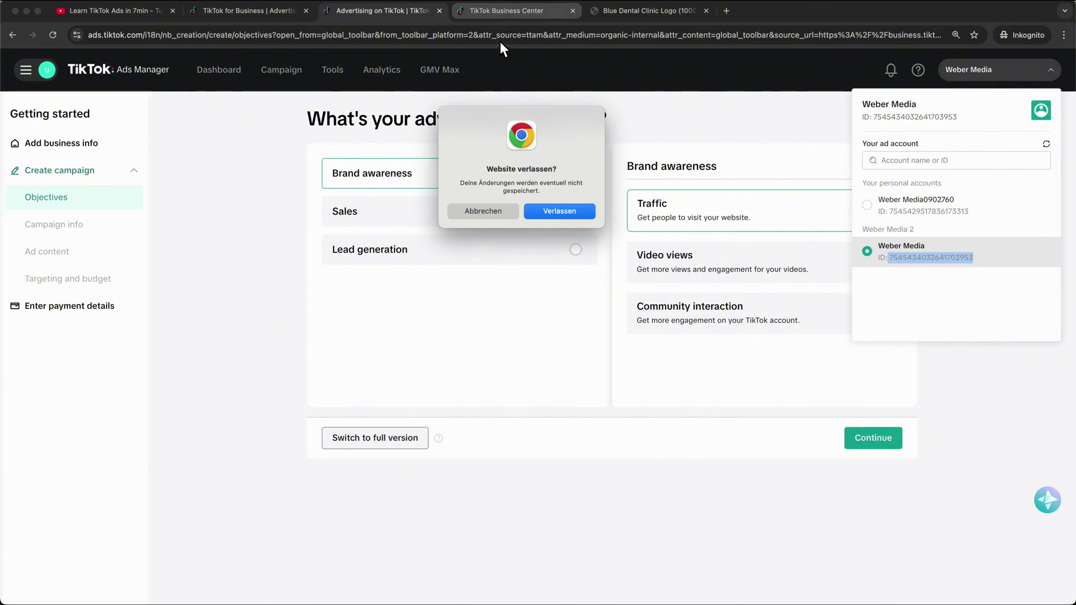
{"action": "left_click", "coordinate": [482, 213]}
{"action": "left_click", "coordinate": [488, 19]}
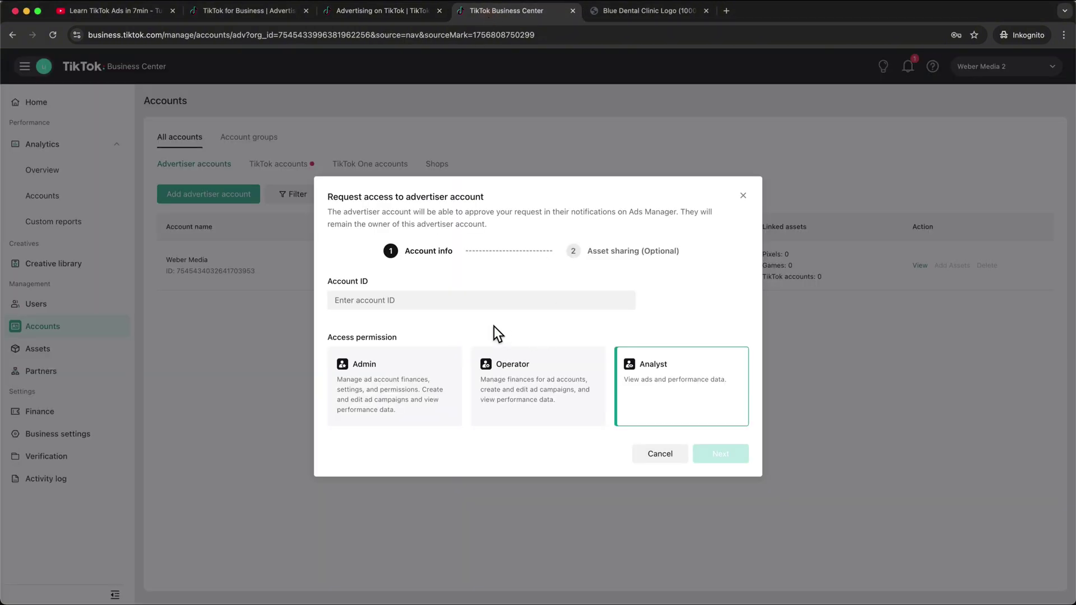
Paste the copied account ID into the Account ID field, then clear it again
{"action": "left_click", "coordinate": [502, 305]}
{"action": "key", "text": "super+v"}
{"action": "key", "text": "super+z"}
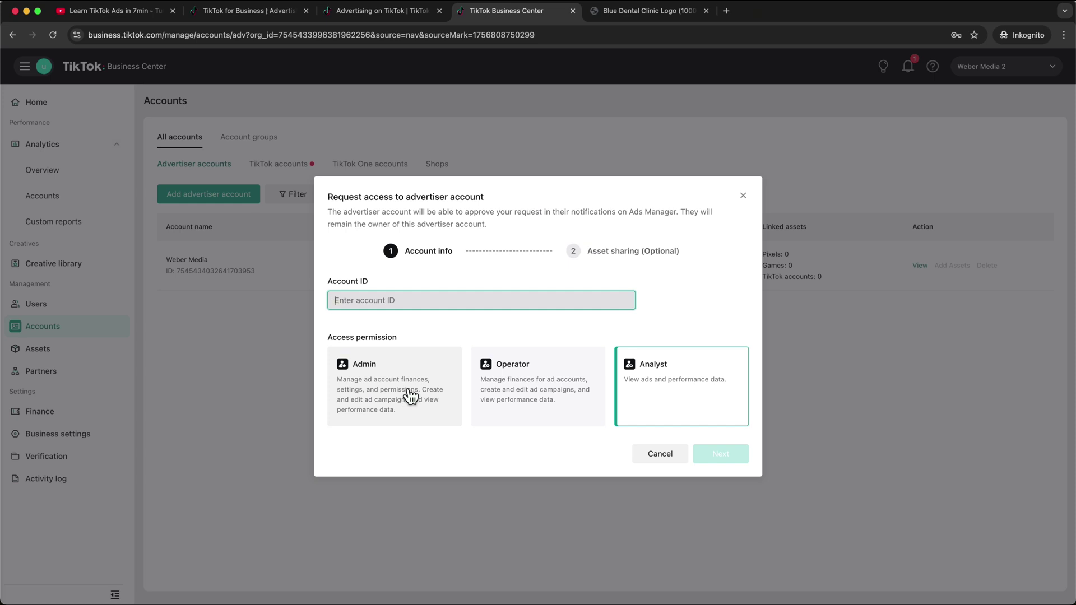
Compare the Admin and Operator permission levels, then go back to the Accounts page
{"action": "left_click", "coordinate": [376, 382]}
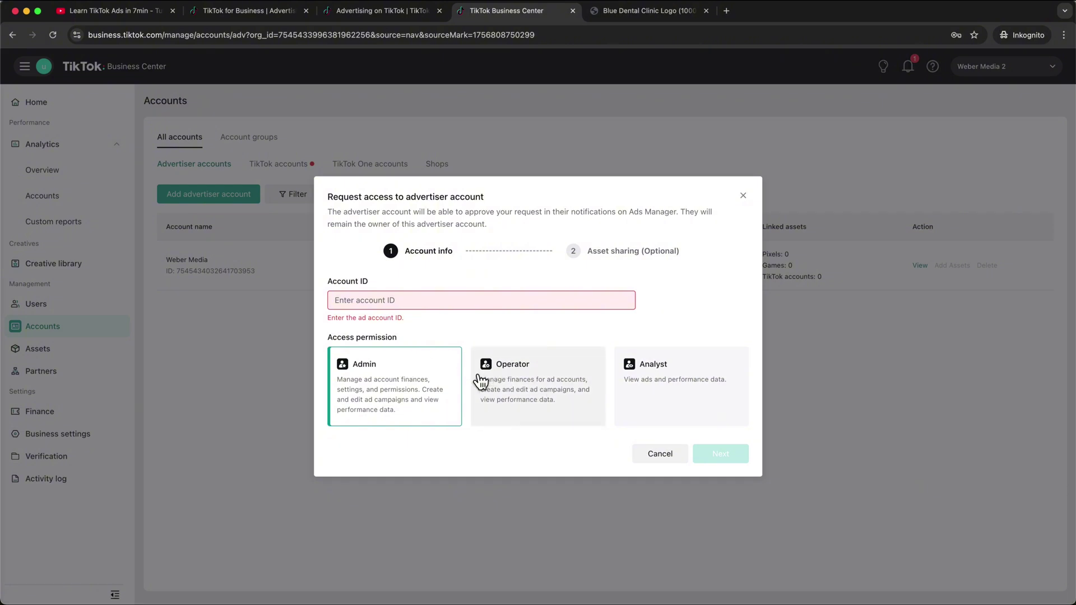
{"action": "left_click", "coordinate": [527, 402]}
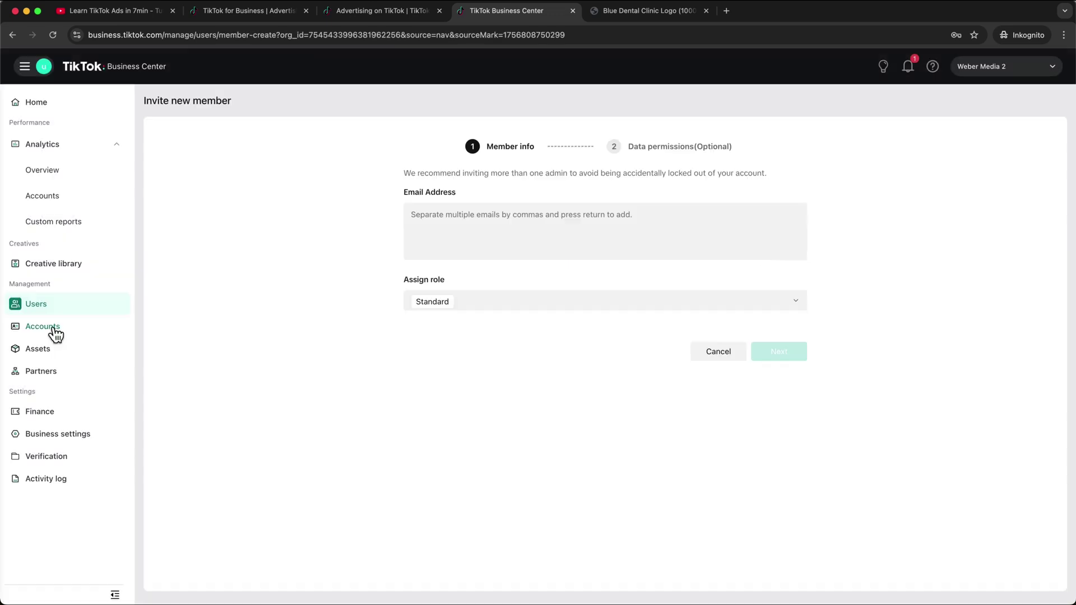
{"action": "left_click", "coordinate": [56, 331]}
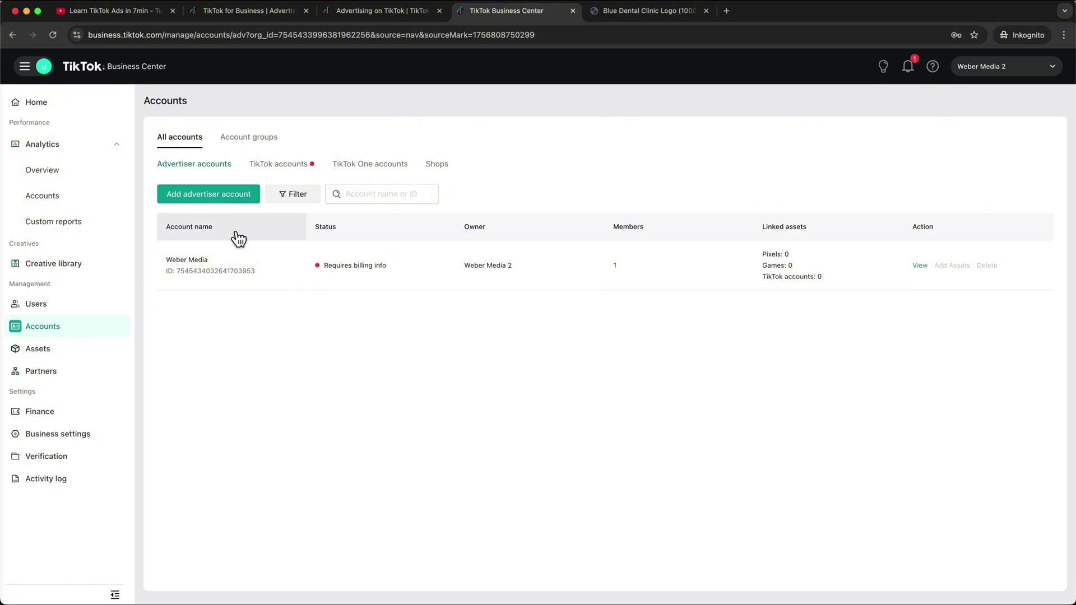
Browse the TikTok accounts and Shops sections, then open Assets on the empty Pixels tab
{"action": "left_click", "coordinate": [278, 163]}
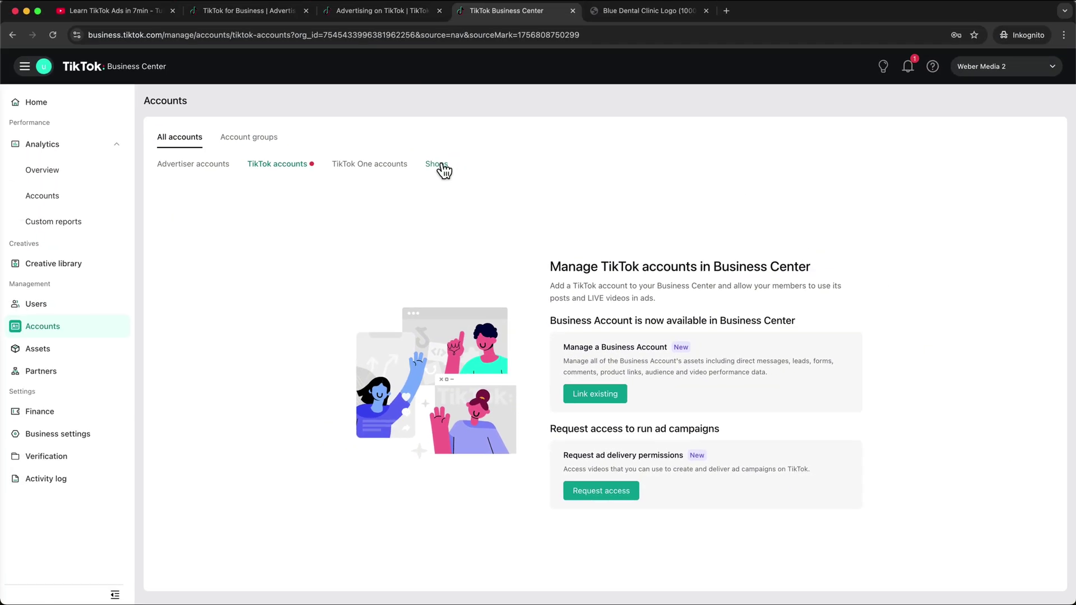
{"action": "left_click", "coordinate": [442, 168]}
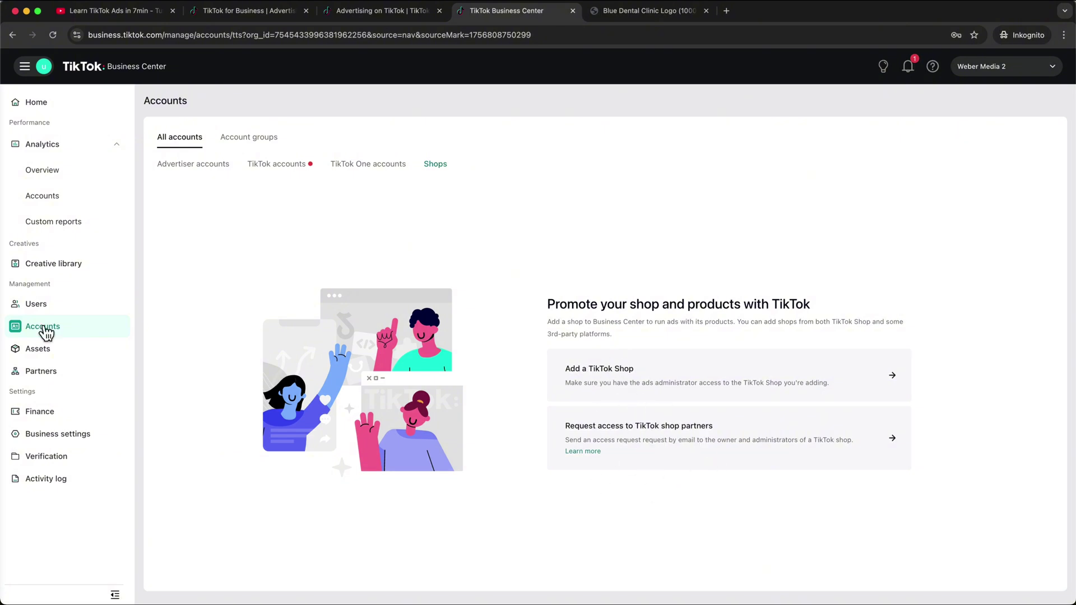
{"action": "left_click", "coordinate": [38, 349]}
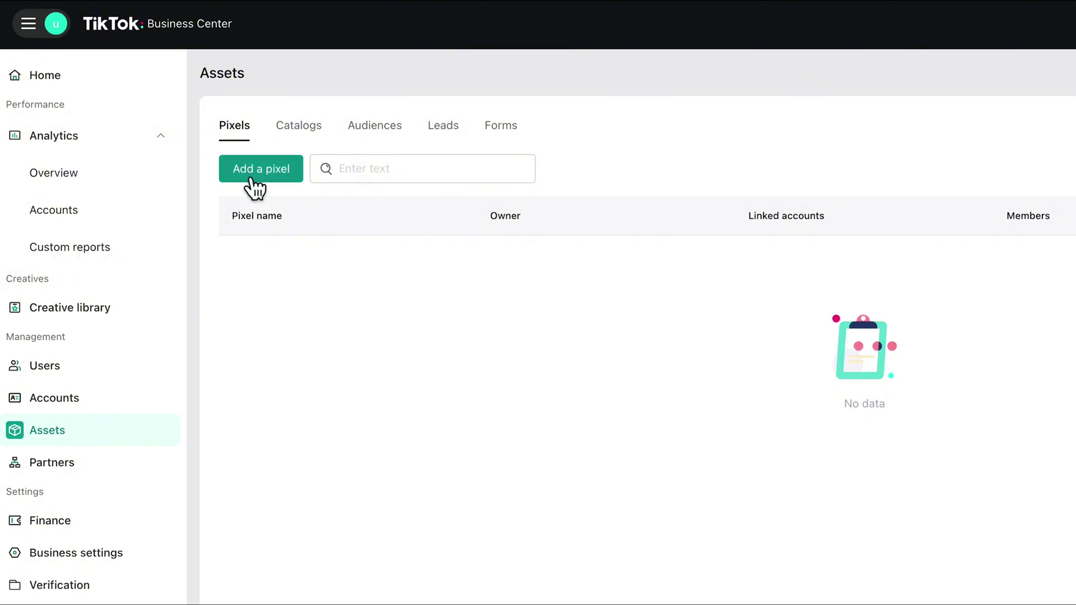
View the Catalogs assets, then open the empty Partners page
{"action": "left_click", "coordinate": [288, 133]}
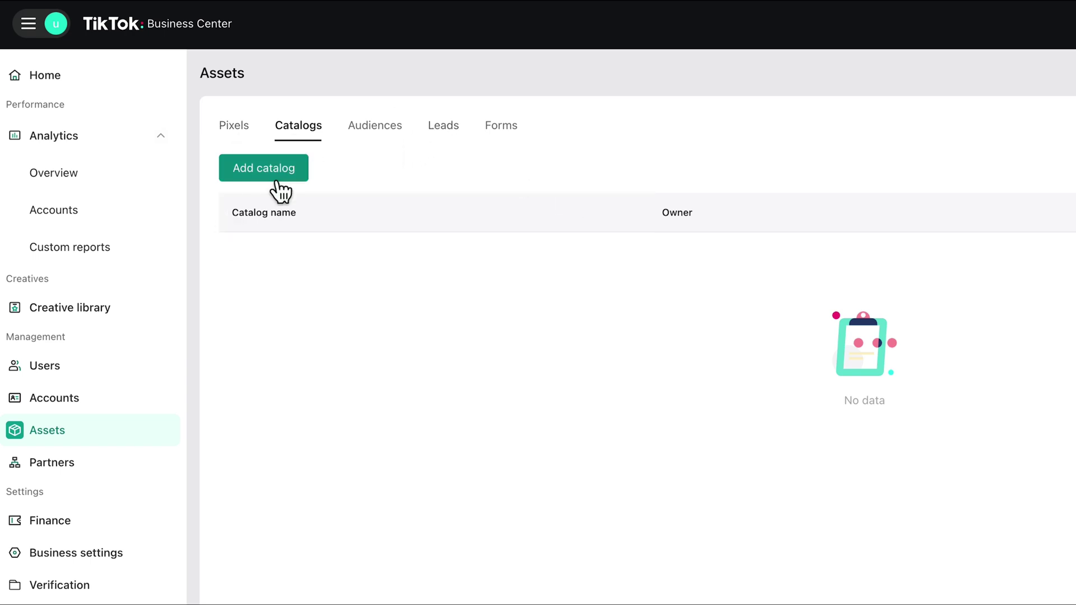
{"action": "left_click", "coordinate": [31, 464]}
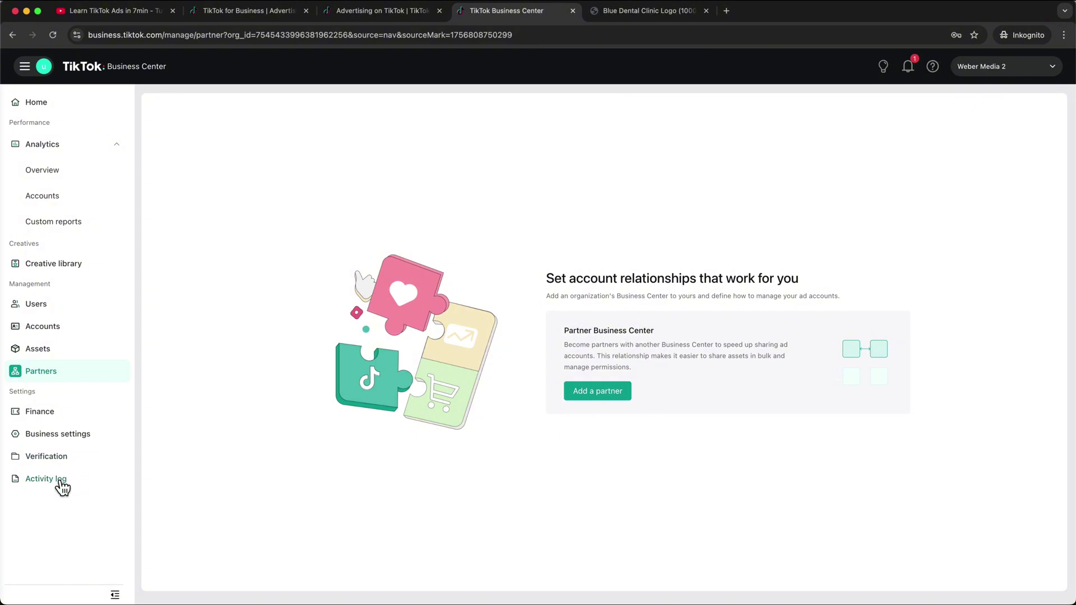
Review the Activity Log, then open the Users page listing members
{"action": "left_click", "coordinate": [60, 482]}
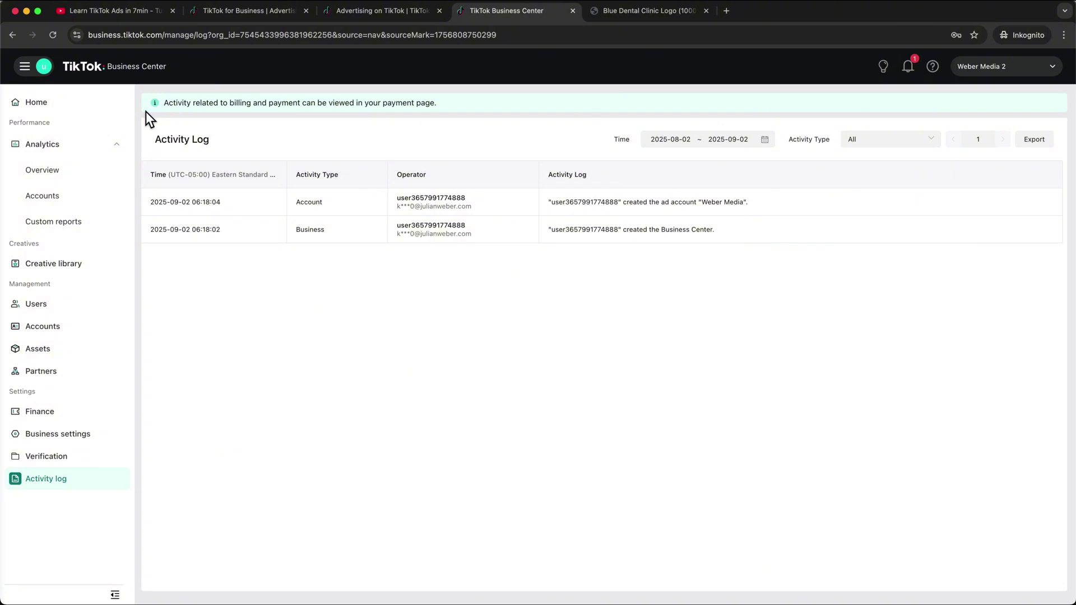
{"action": "left_click", "coordinate": [37, 312]}
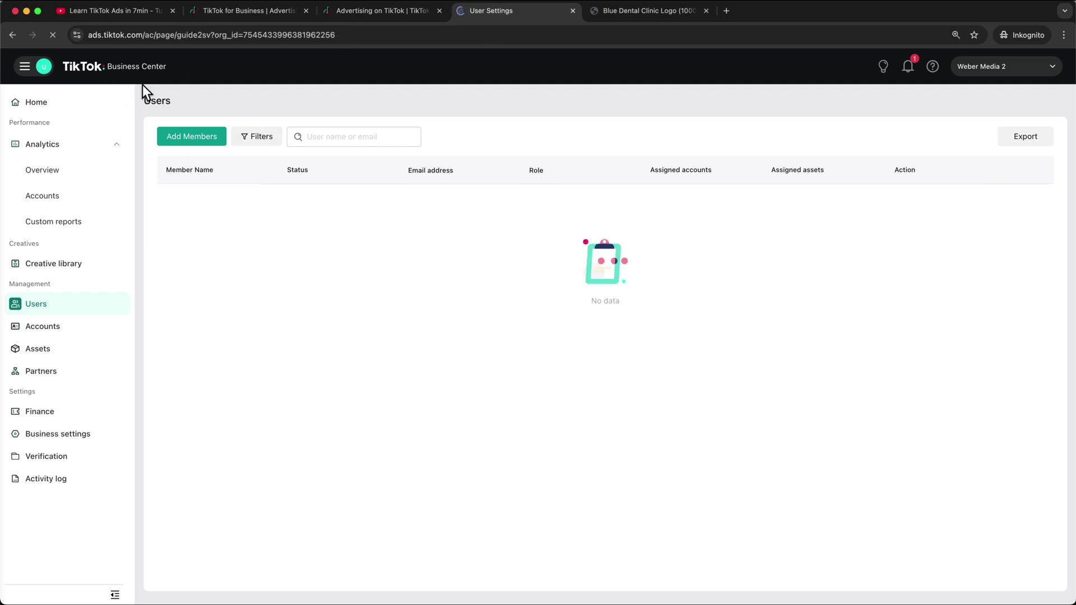
Switch through the umbrella diagram and Ads Manager tabs to the 'Learn TikTok Ads in 7min' video
{"action": "left_click", "coordinate": [672, 11]}
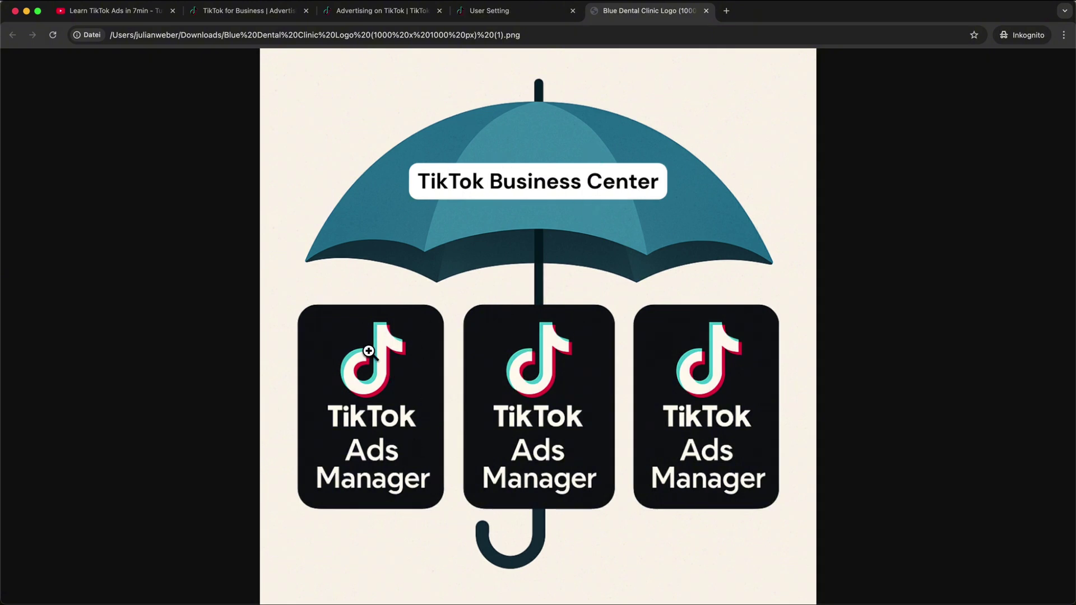
{"action": "left_click", "coordinate": [447, 20]}
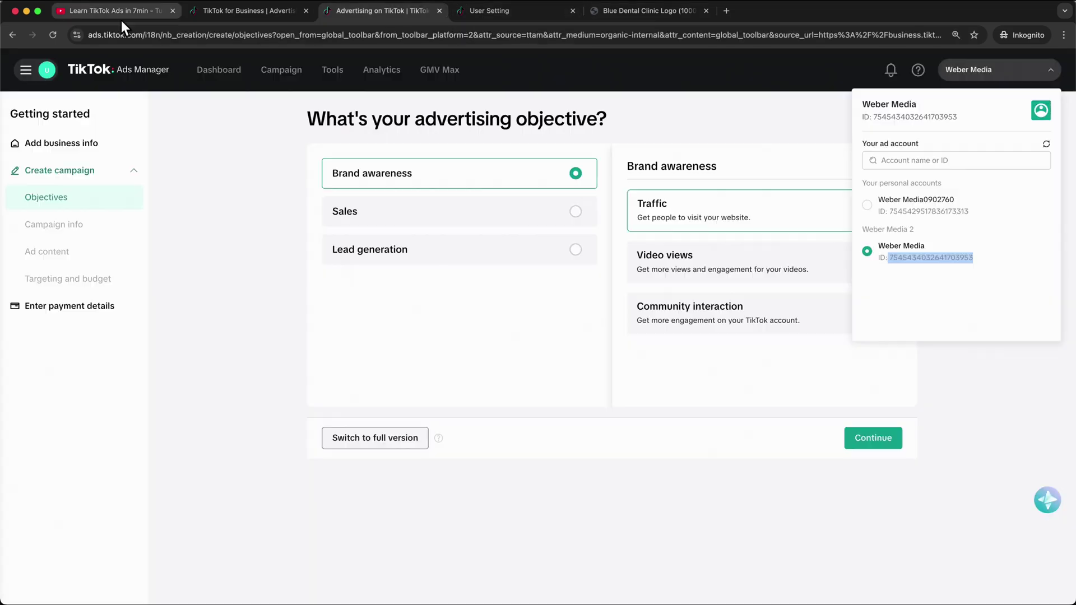
{"action": "left_click", "coordinate": [129, 11]}
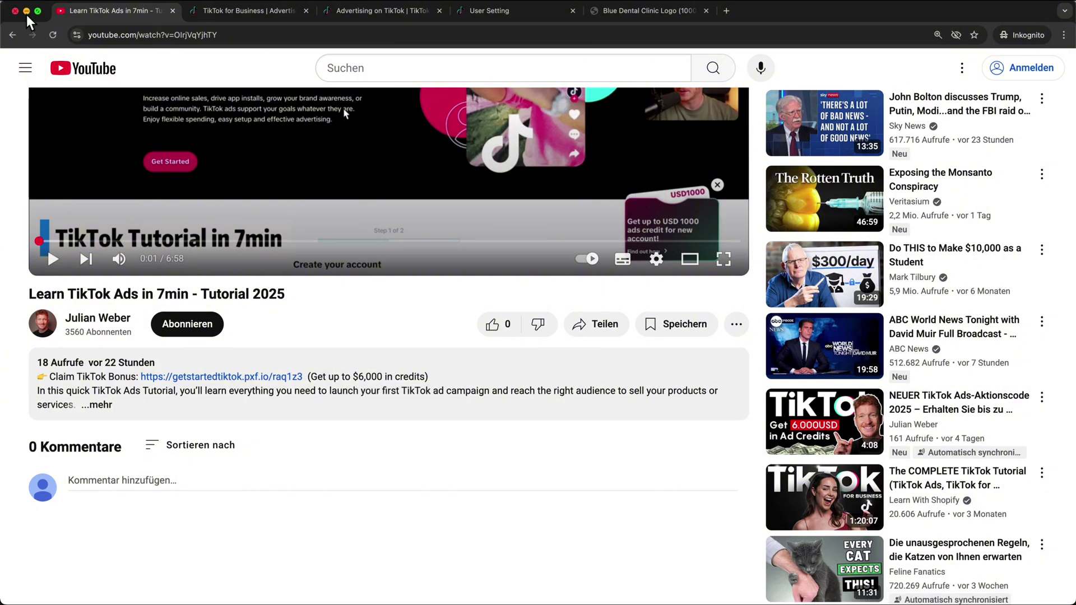
Minimize the incognito window and show the 'Learn TikTok Ads in 7min' video in the signed-in window
{"action": "left_click", "coordinate": [26, 11]}
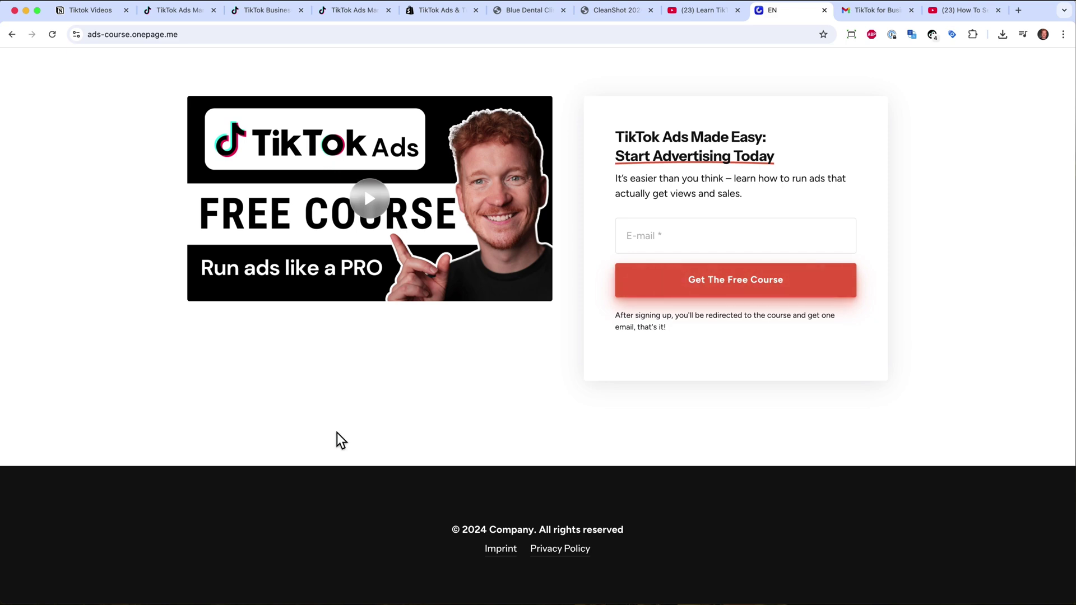
{"action": "left_click", "coordinate": [709, 13]}
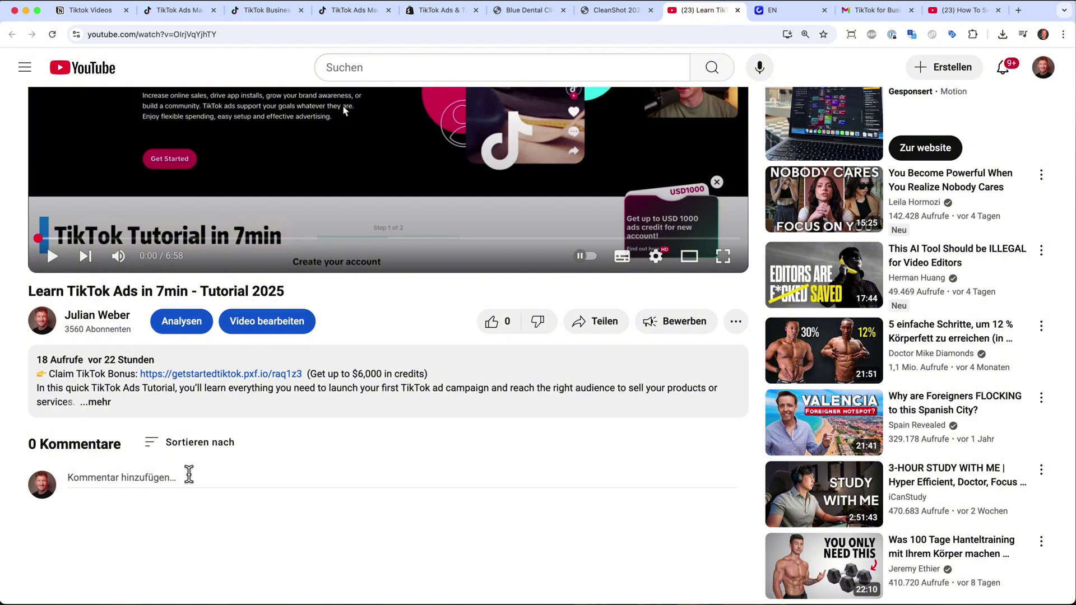